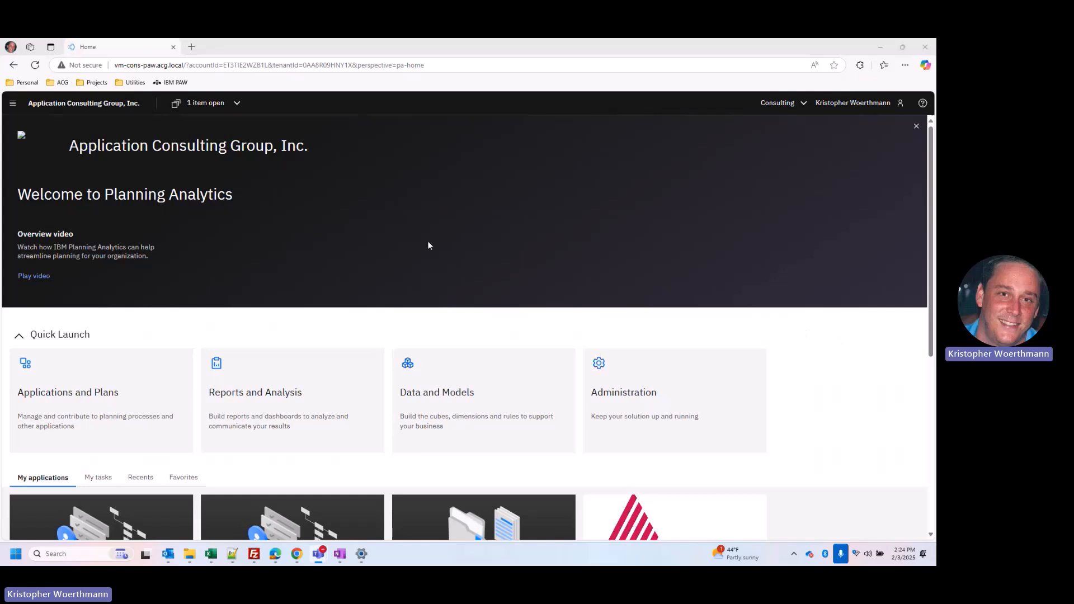
# Create a new blank book.
pyautogui.click(16, 108)
pyautogui.click(34, 151)
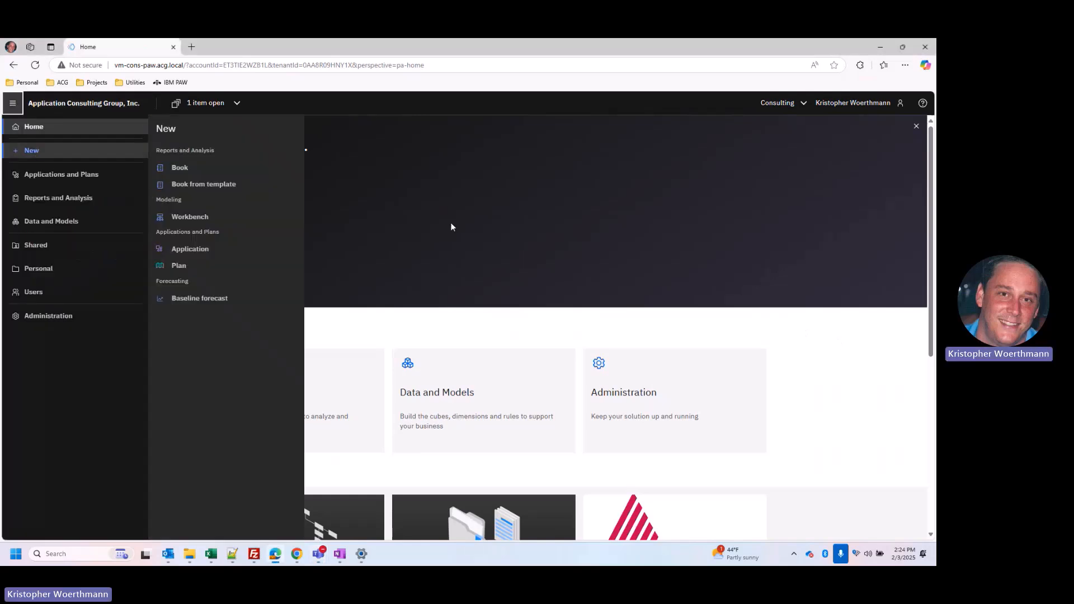
pyautogui.click(191, 171)
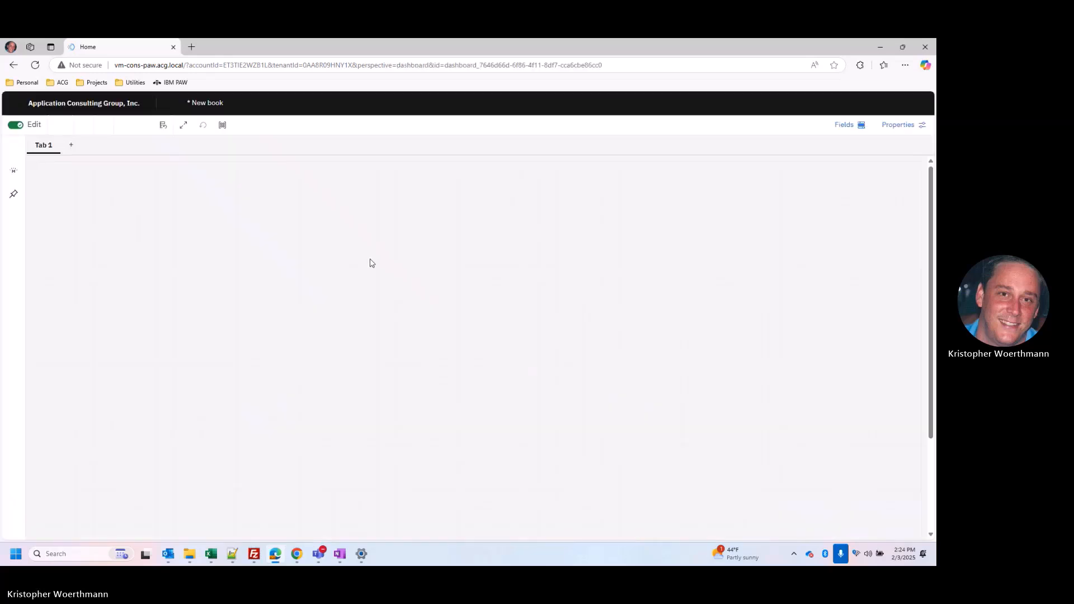
# Add Websheet_1.xlsm from Planning Sample's Websheet Context Passing Demo websheets folder to the book and place it in the sheet's upper-left corner.
pyautogui.click(14, 147)
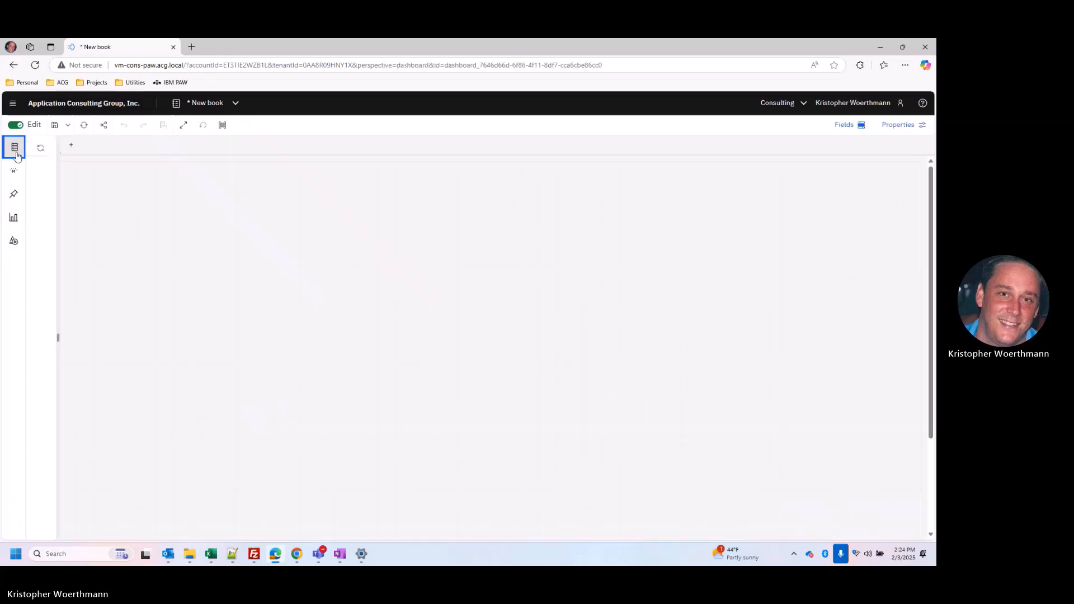
pyautogui.click(53, 261)
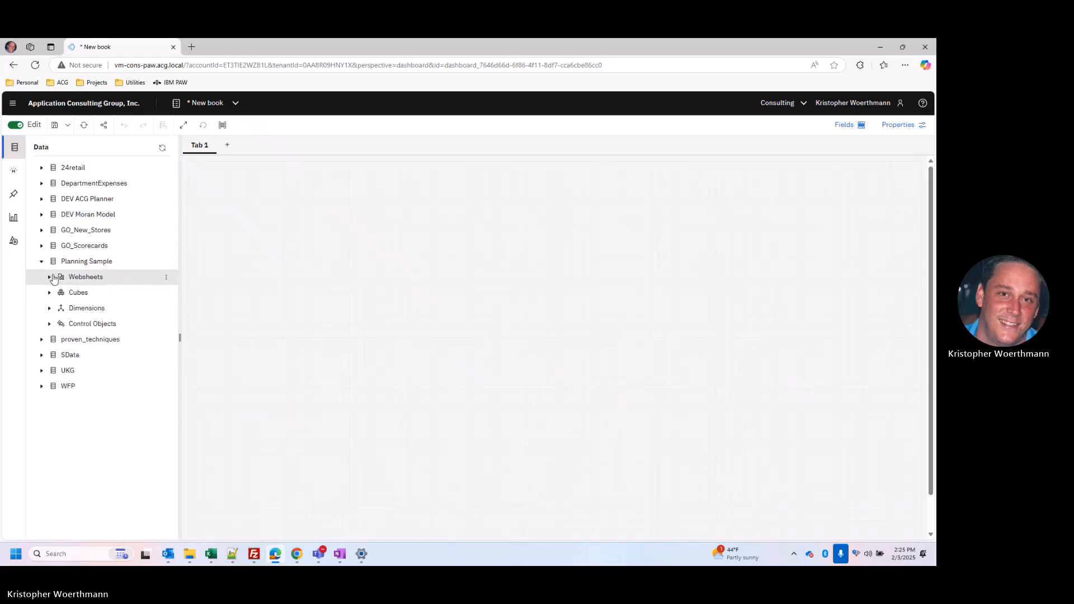
pyautogui.click(56, 277)
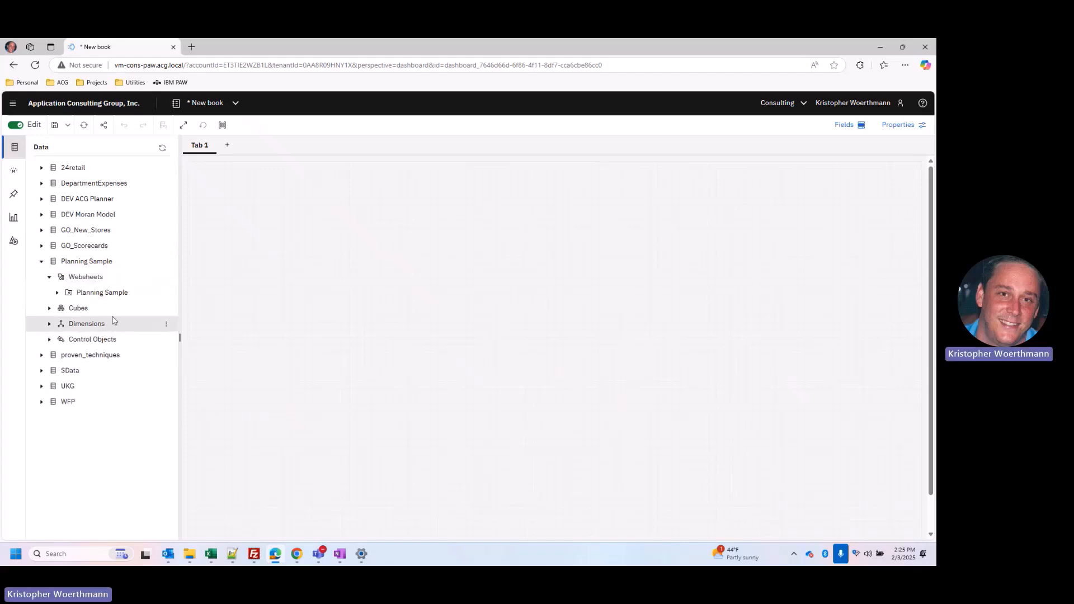
pyautogui.click(67, 293)
pyautogui.click(77, 386)
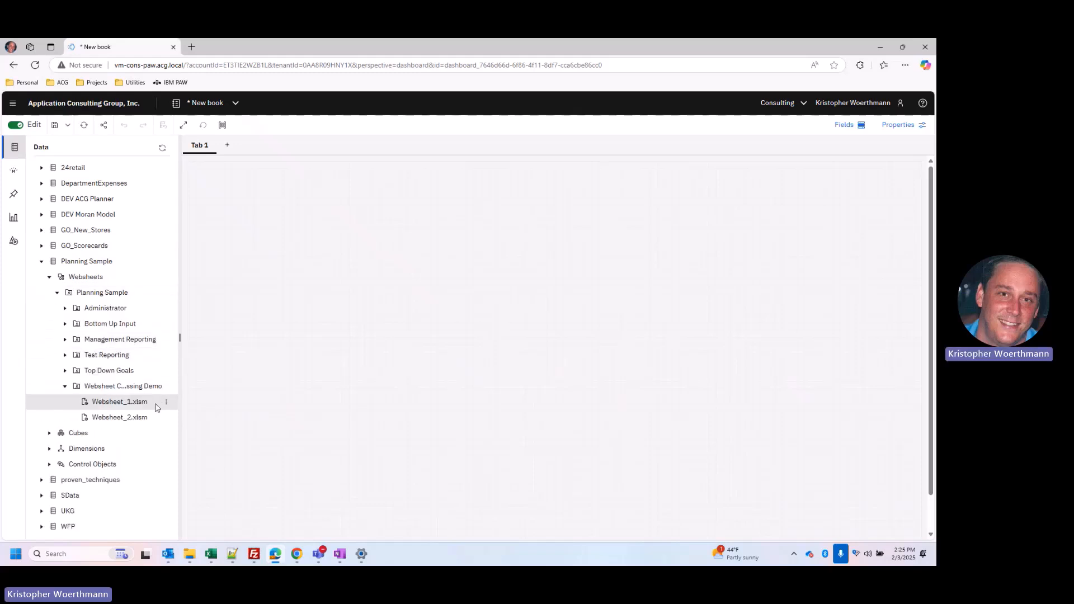
pyautogui.moveTo(151, 401); pyautogui.dragTo(190, 168)
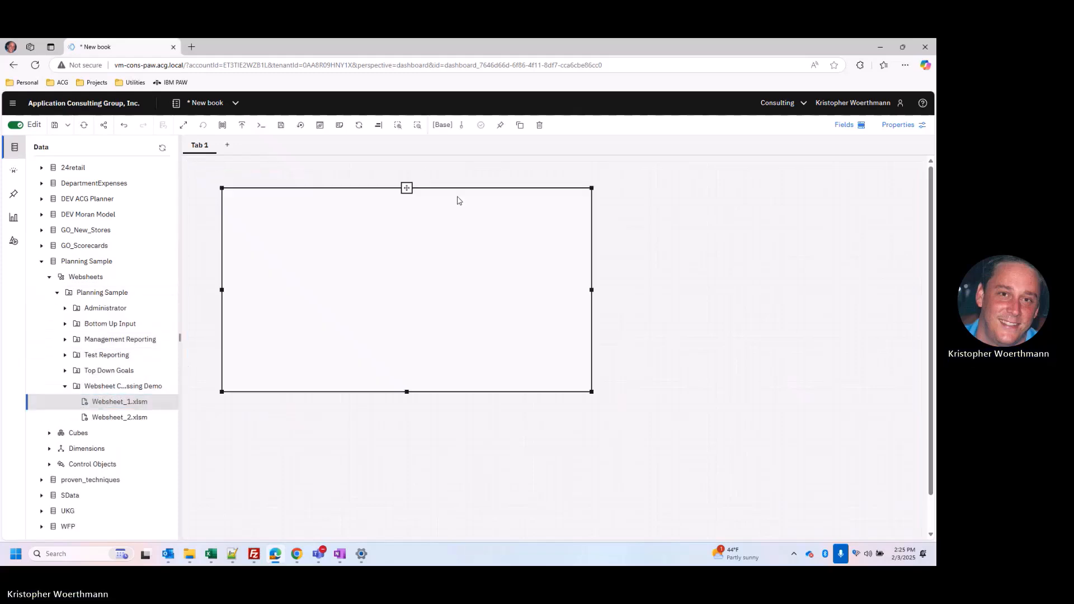
pyautogui.moveTo(410, 188); pyautogui.dragTo(372, 161)
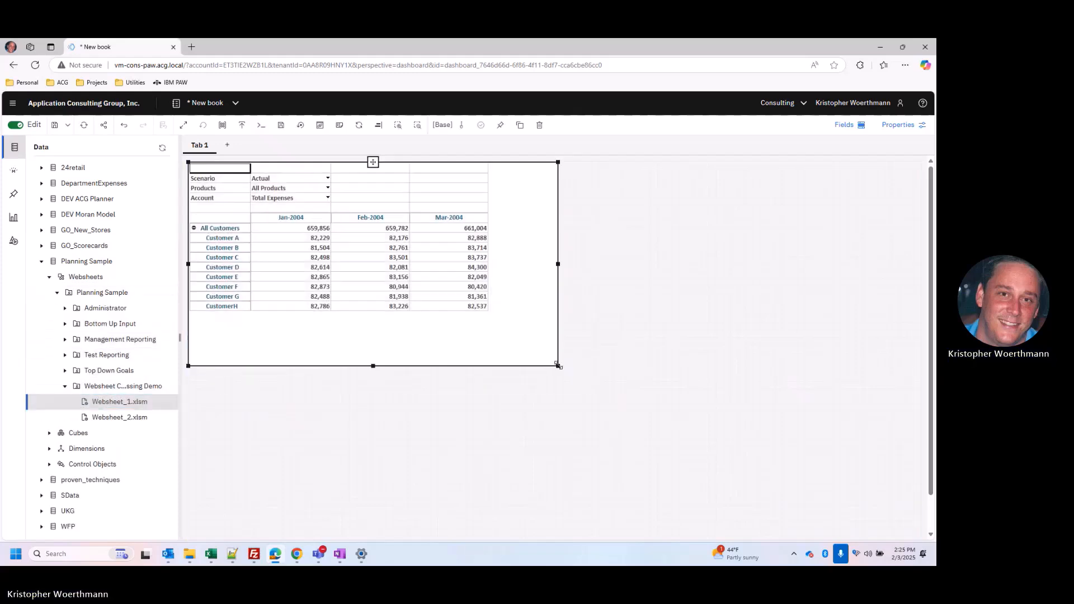
# Save the book as New_B1_W1 in the shared Websheet Context Passing Demo folder.
pyautogui.click(67, 125)
pyautogui.click(97, 173)
pyautogui.click(227, 256)
pyautogui.click(235, 354)
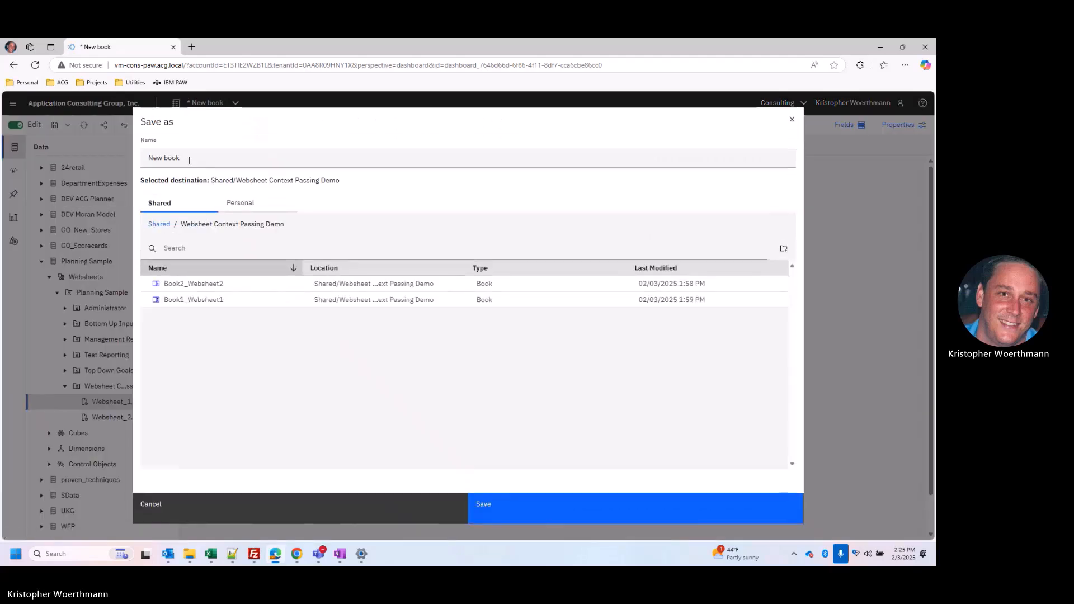
pyautogui.tripleClick(192, 158)
pyautogui.write('New')
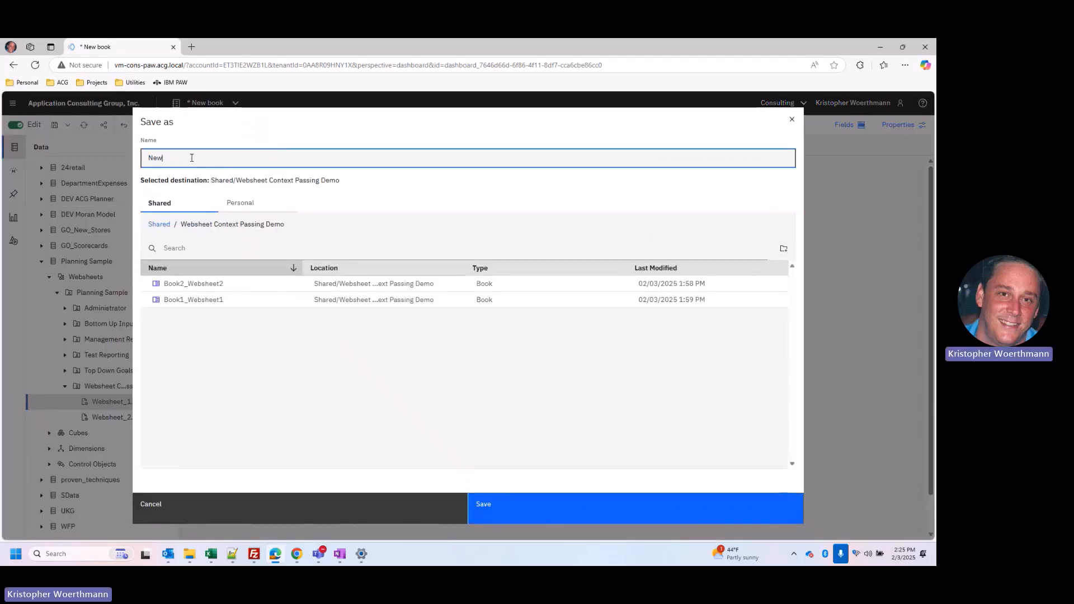
pyautogui.write('_B1_W1')
pyautogui.click(479, 503)
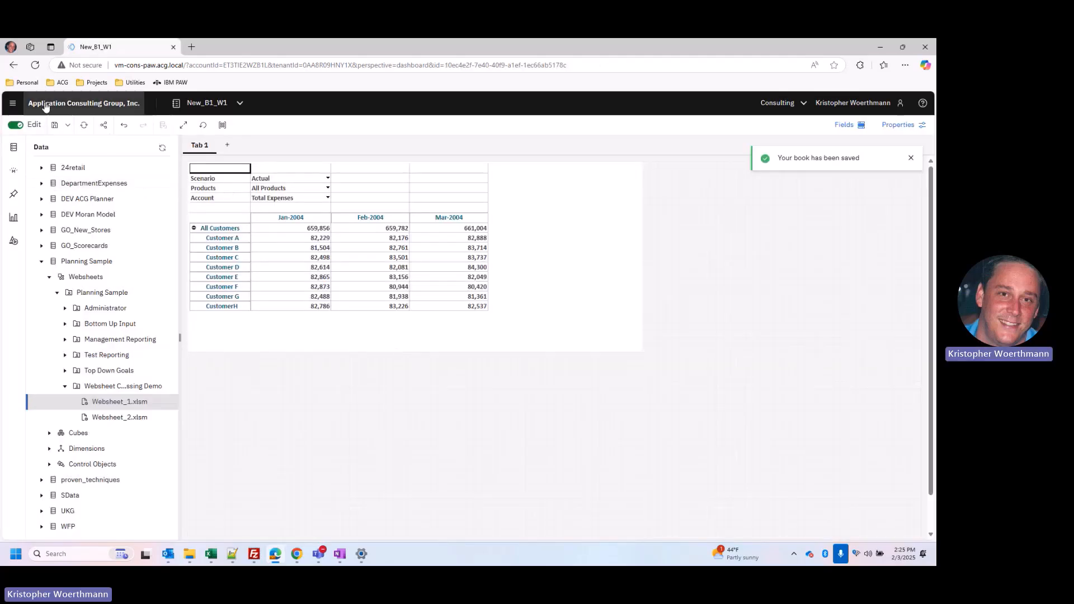
# Create a second blank book for the other websheet.
pyautogui.click(22, 111)
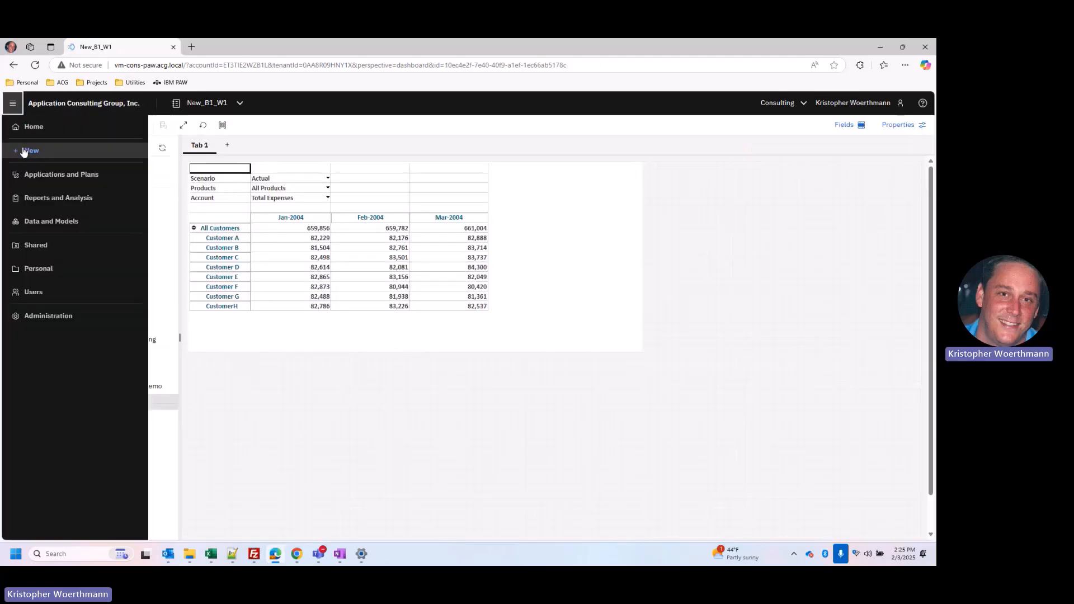
pyautogui.click(17, 152)
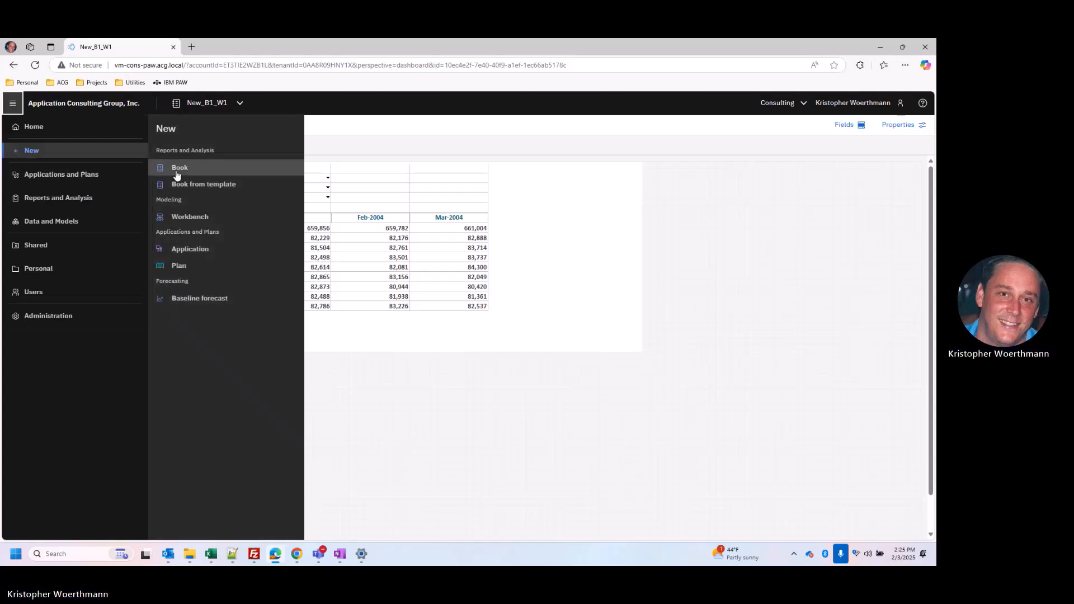
pyautogui.click(162, 169)
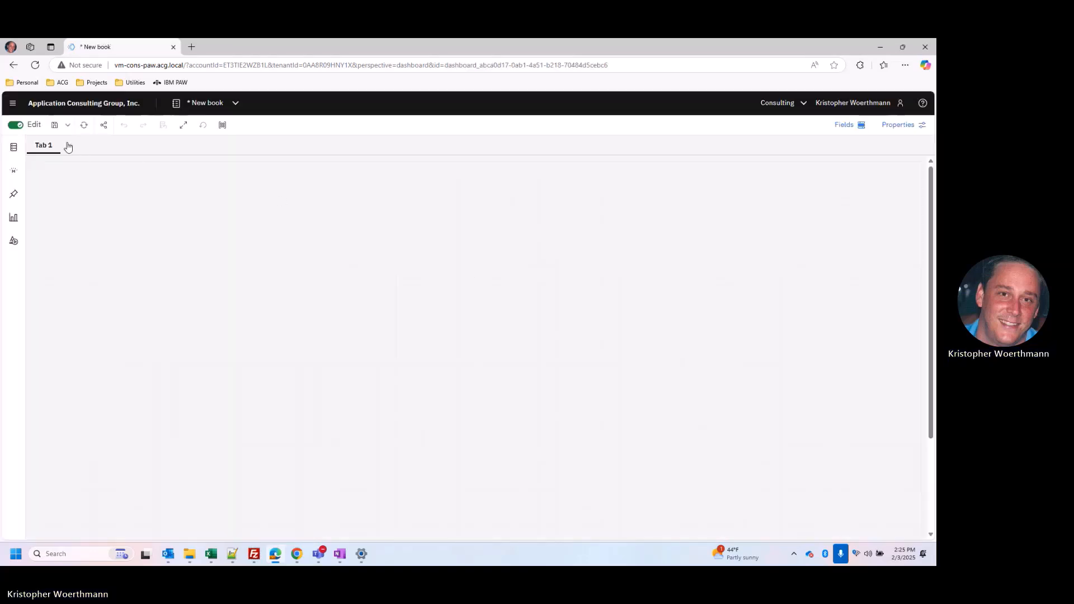
# Add Websheet_2.xlsm from the same Planning Sample demo folder, align it to the sheet's upper-left corner and widen its frame.
pyautogui.click(14, 146)
pyautogui.click(41, 261)
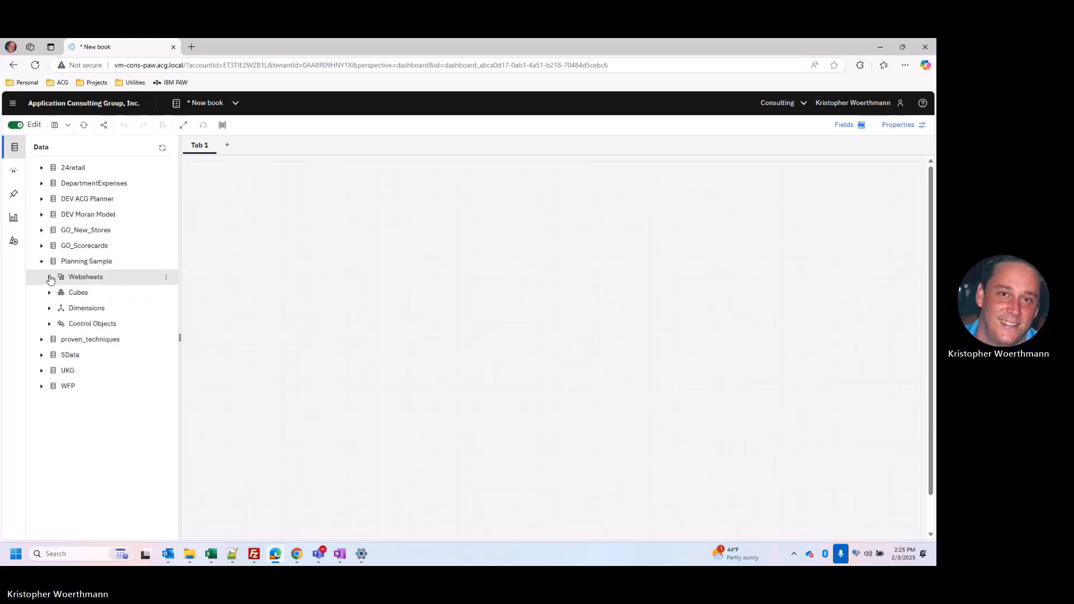
pyautogui.click(50, 277)
pyautogui.click(58, 293)
pyautogui.click(65, 386)
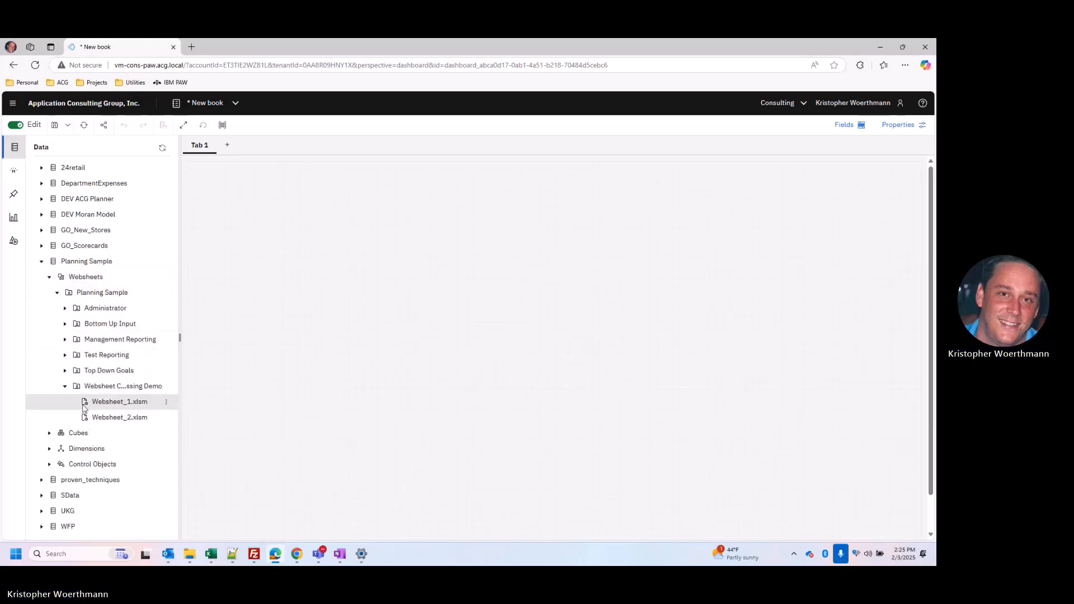
pyautogui.moveTo(119, 417); pyautogui.dragTo(403, 235)
pyautogui.moveTo(394, 161); pyautogui.dragTo(379, 157)
pyautogui.moveTo(558, 259); pyautogui.dragTo(606, 259)
# Save the second book as New_B2_W2 in the shared Websheet Context Passing Demo folder.
pyautogui.click(66, 125)
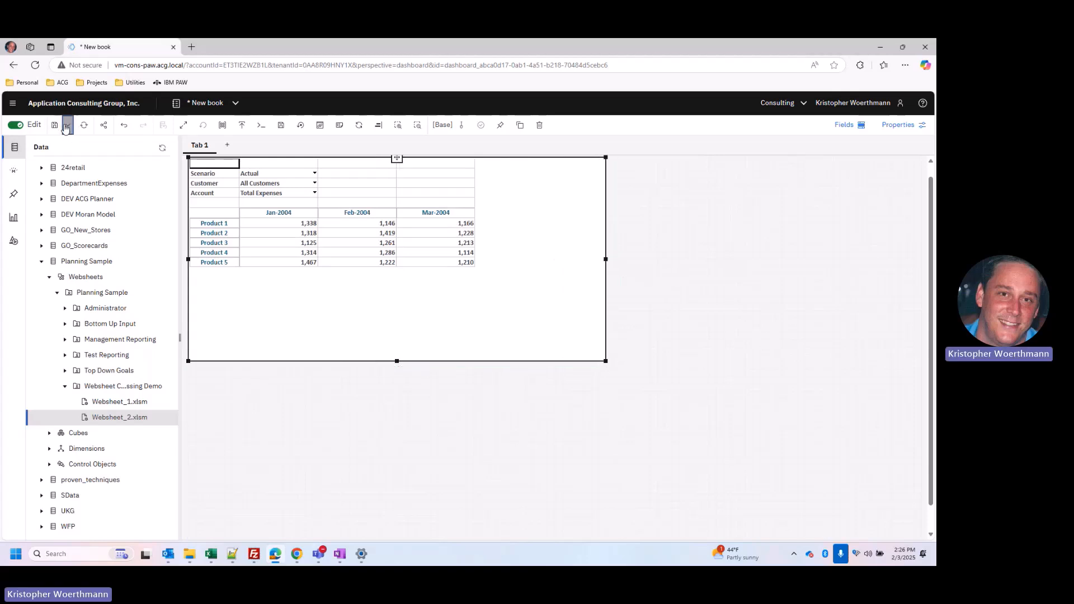
pyautogui.click(93, 170)
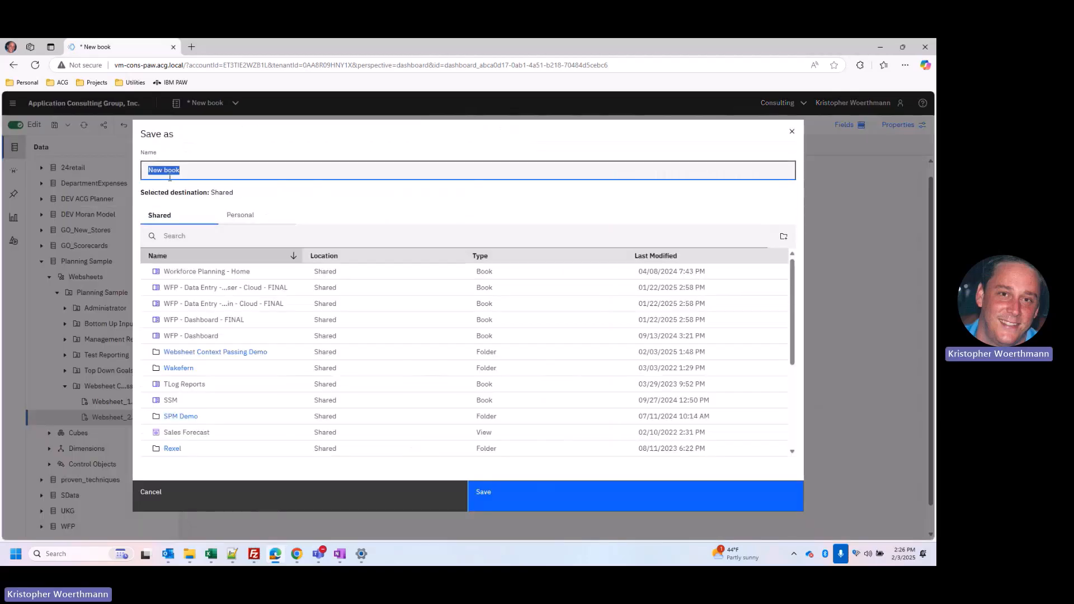
pyautogui.doubleClick(257, 352)
pyautogui.write('New_B')
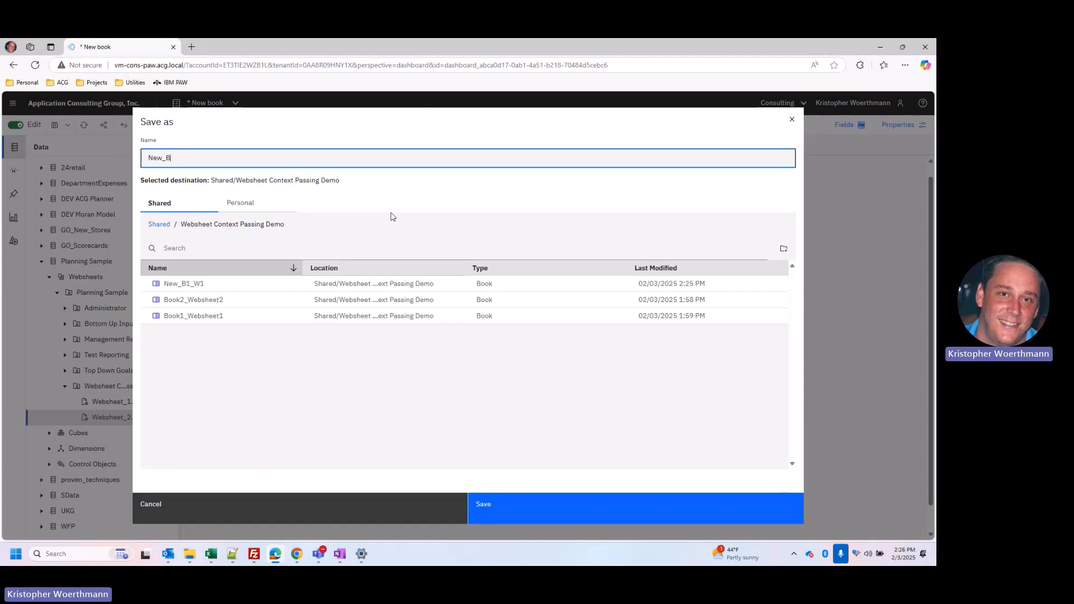
pyautogui.write('2_W2')
pyautogui.click(489, 502)
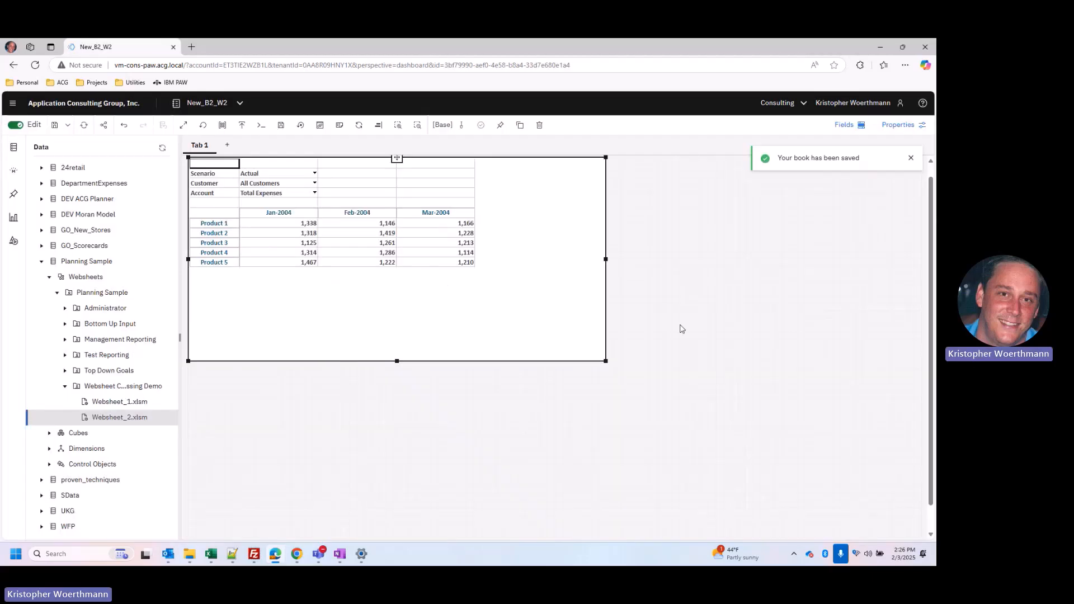
# Switch to the New_B1_W1 book and place the Revenue cube's Websheet1 view from Planning Sample below the websheet.
pyautogui.click(240, 103)
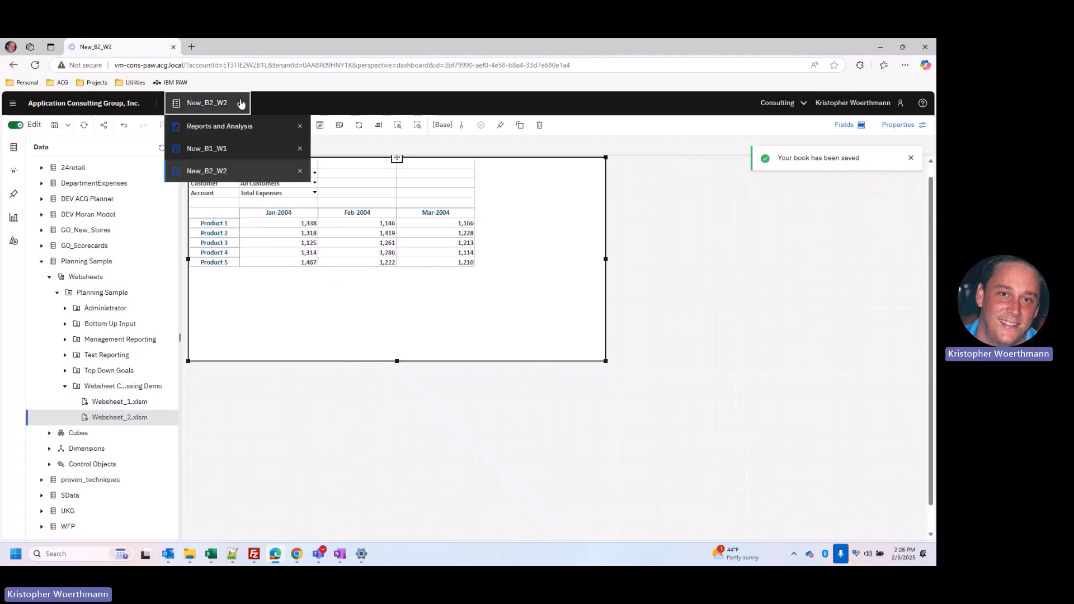
pyautogui.click(223, 150)
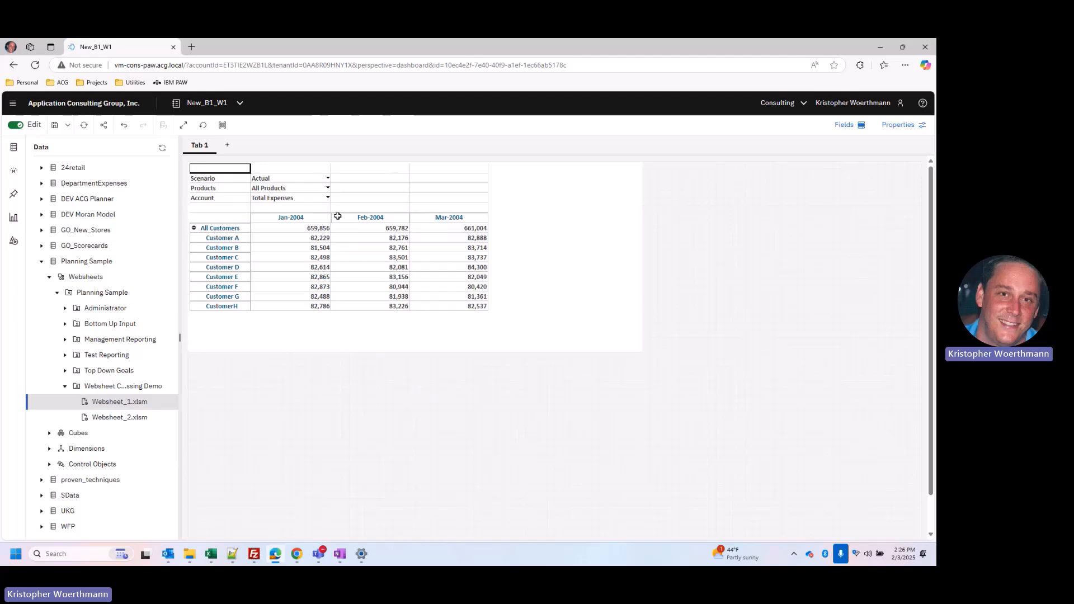
pyautogui.click(57, 292)
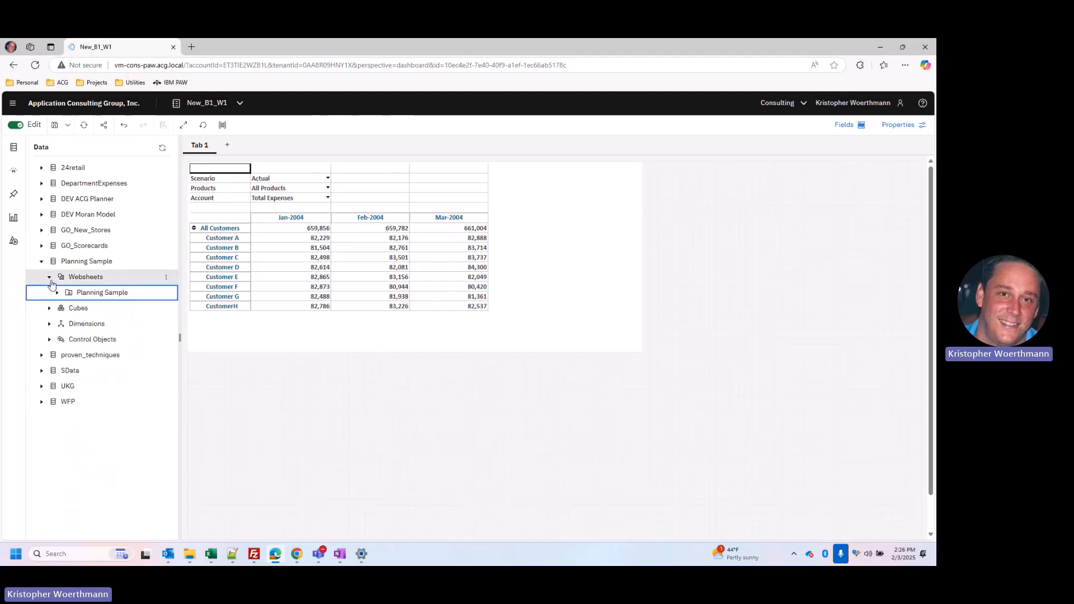
pyautogui.click(50, 278)
pyautogui.click(49, 292)
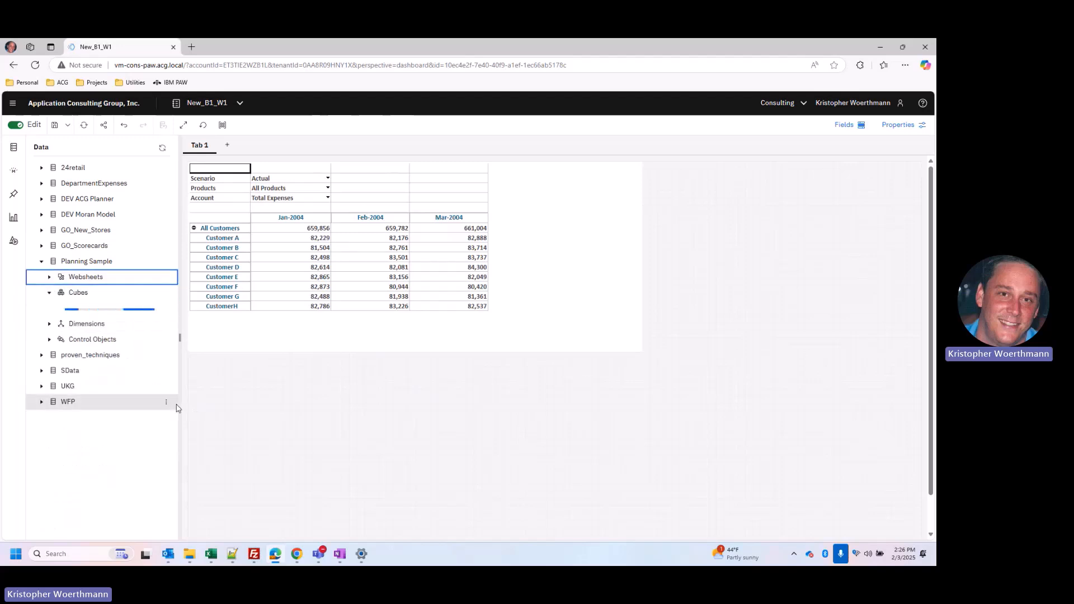
pyautogui.moveTo(180, 403); pyautogui.dragTo(229, 408)
pyautogui.scroll(-3, 180, 421)
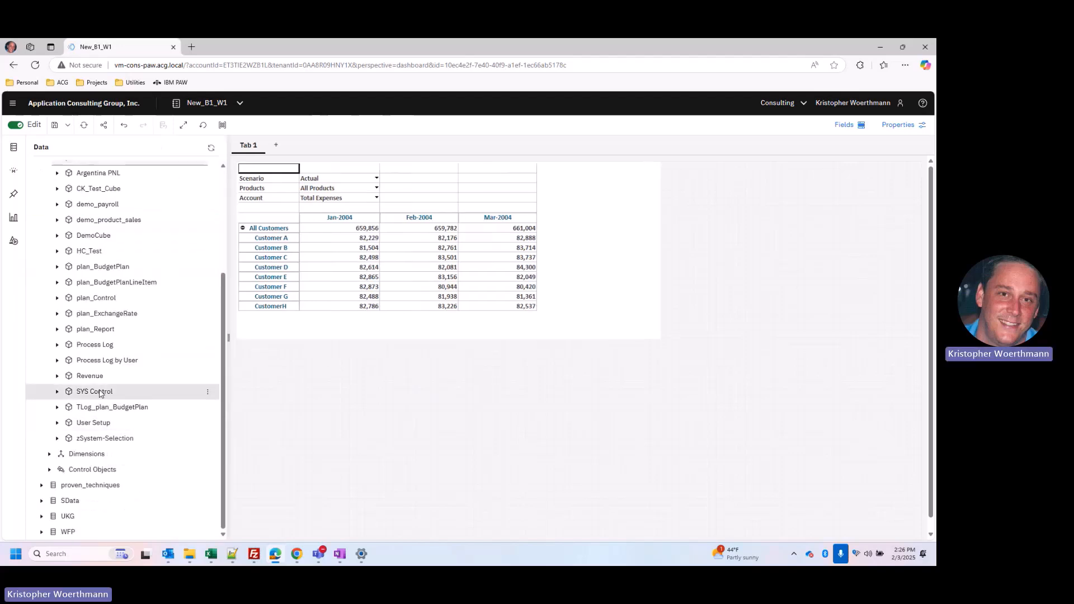
pyautogui.click(58, 376)
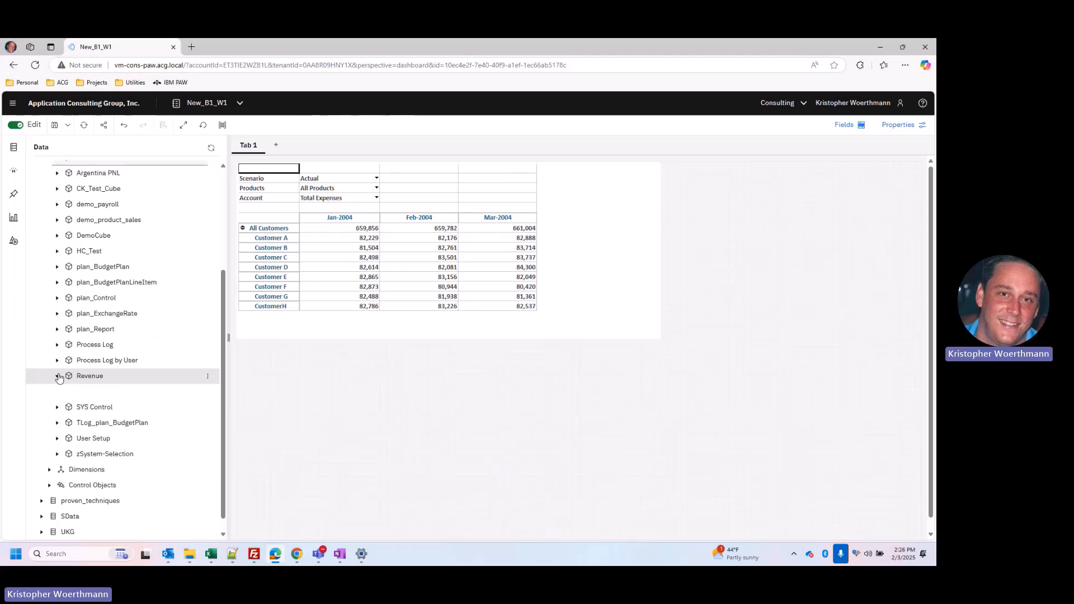
pyautogui.click(65, 407)
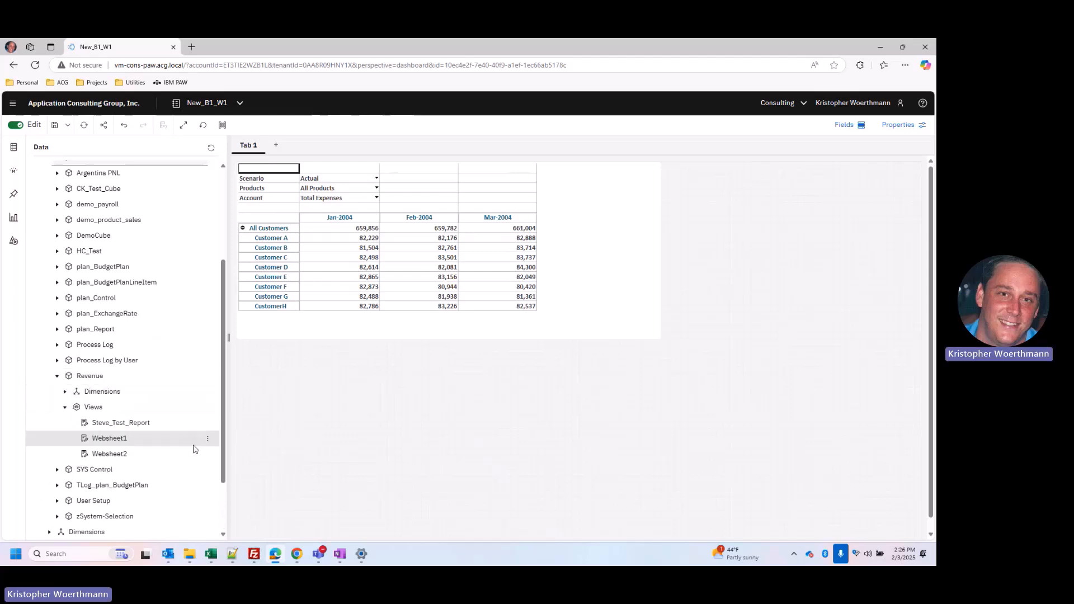
pyautogui.moveTo(124, 439); pyautogui.dragTo(295, 390)
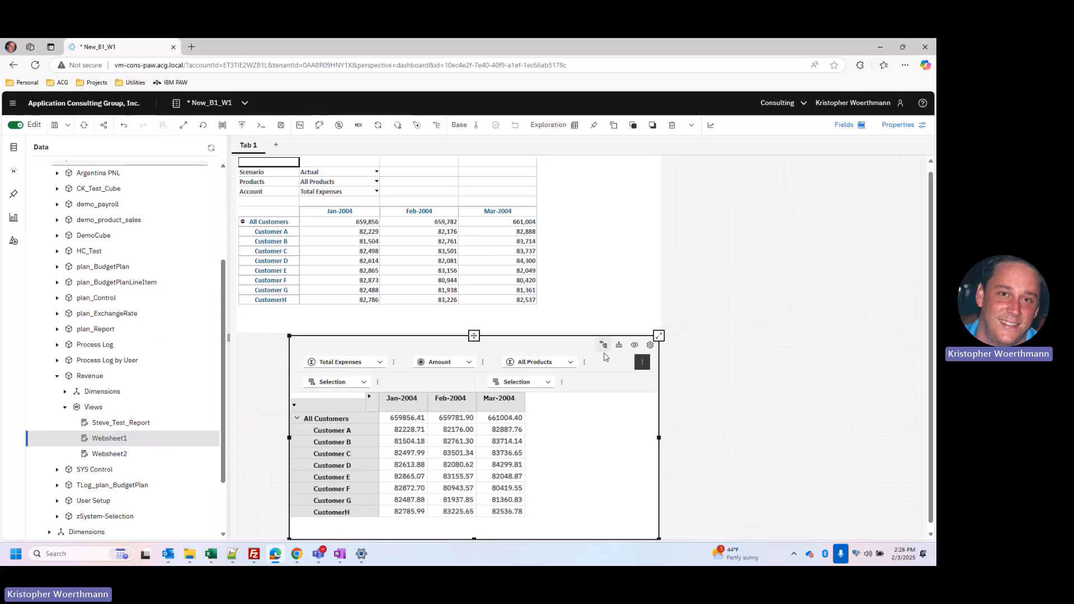
# Place the view's ActvsBudget dimension as a standalone selector beside the websheet's data, and delete the view.
pyautogui.click(642, 362)
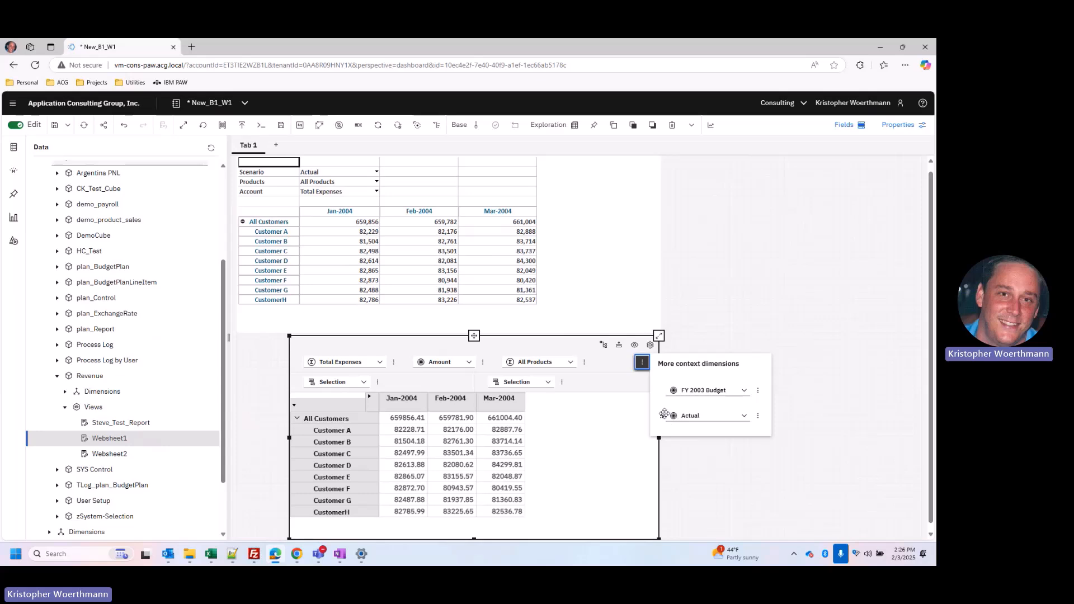
pyautogui.moveTo(665, 417); pyautogui.dragTo(568, 187)
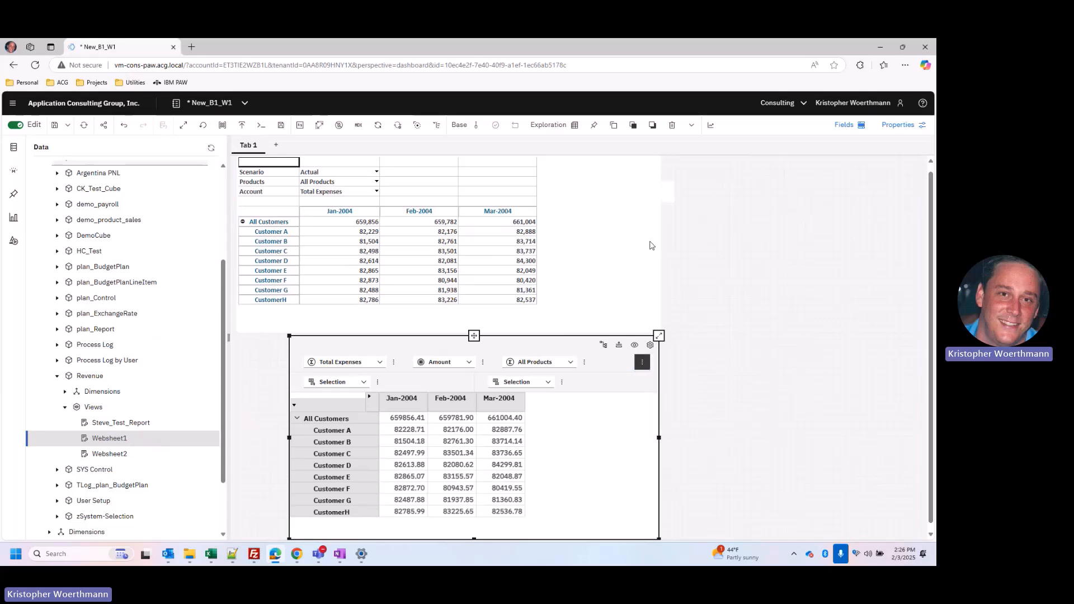
pyautogui.click(609, 436)
pyautogui.click(672, 125)
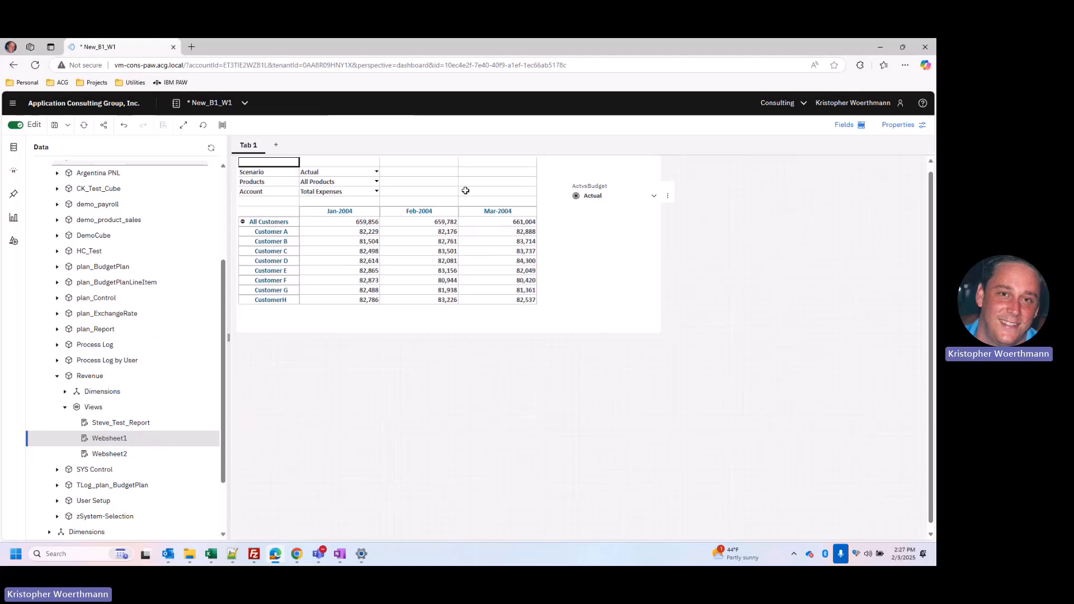
# Enable hierarchy synchronization for the websheet, with Account and Products excluded so that only ActvsBudget is shared.
pyautogui.click(441, 187)
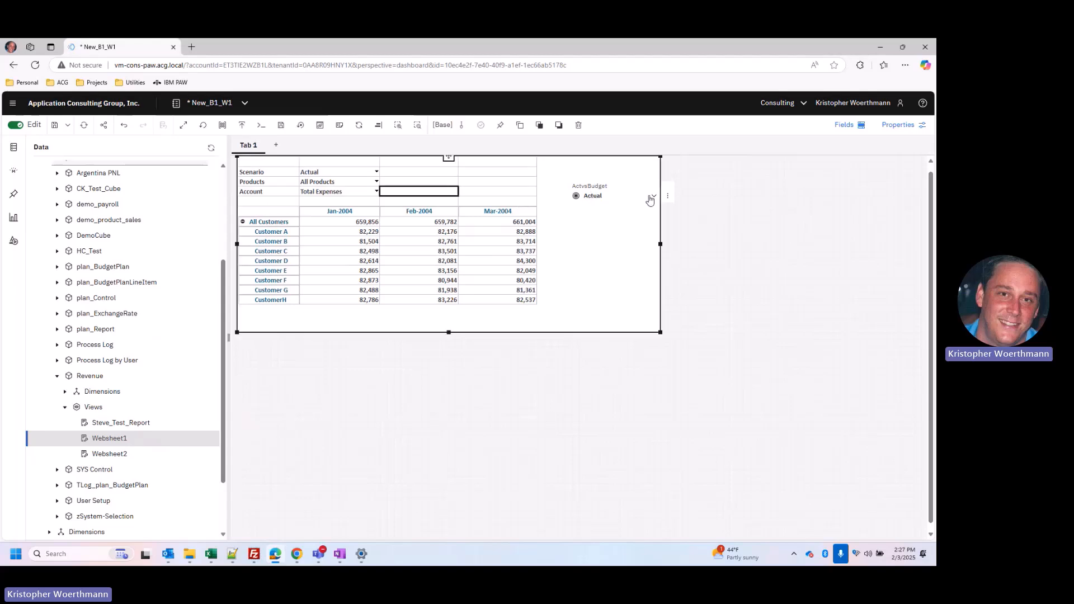
pyautogui.click(904, 126)
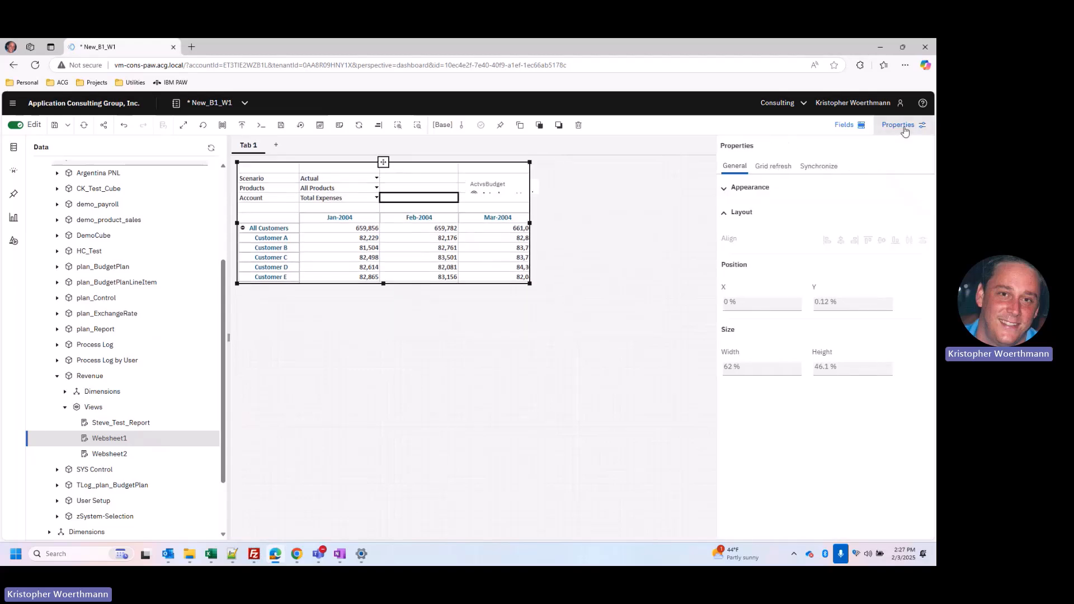
pyautogui.click(813, 168)
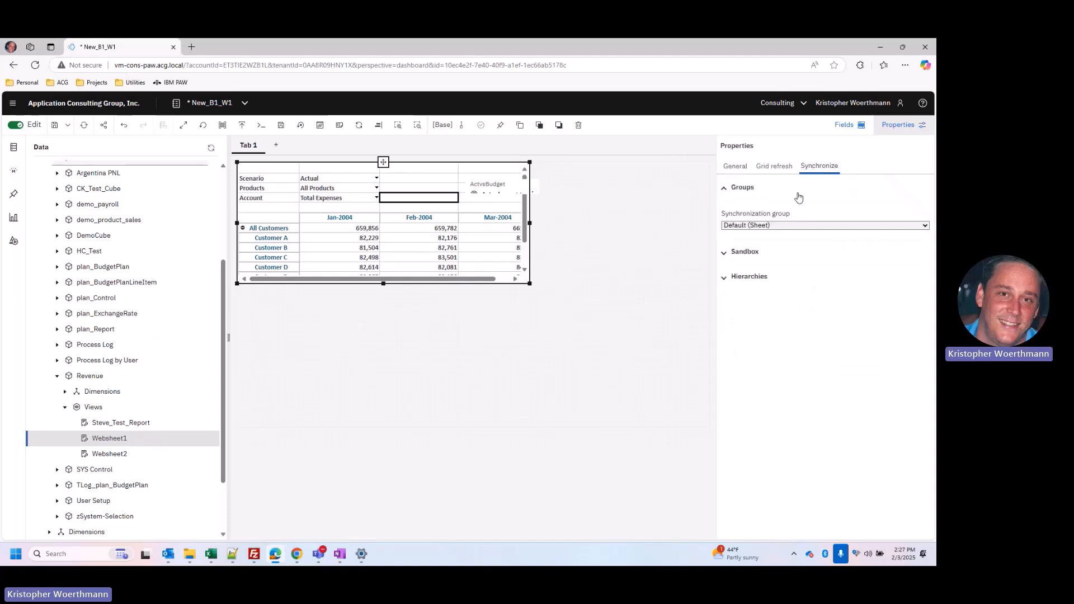
pyautogui.click(749, 277)
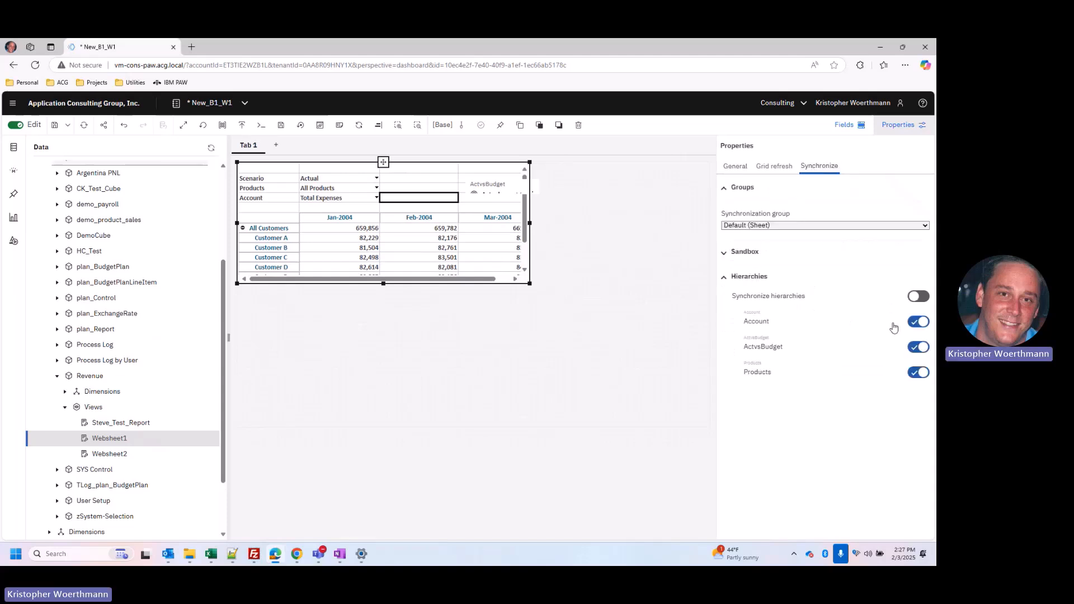
pyautogui.click(918, 322)
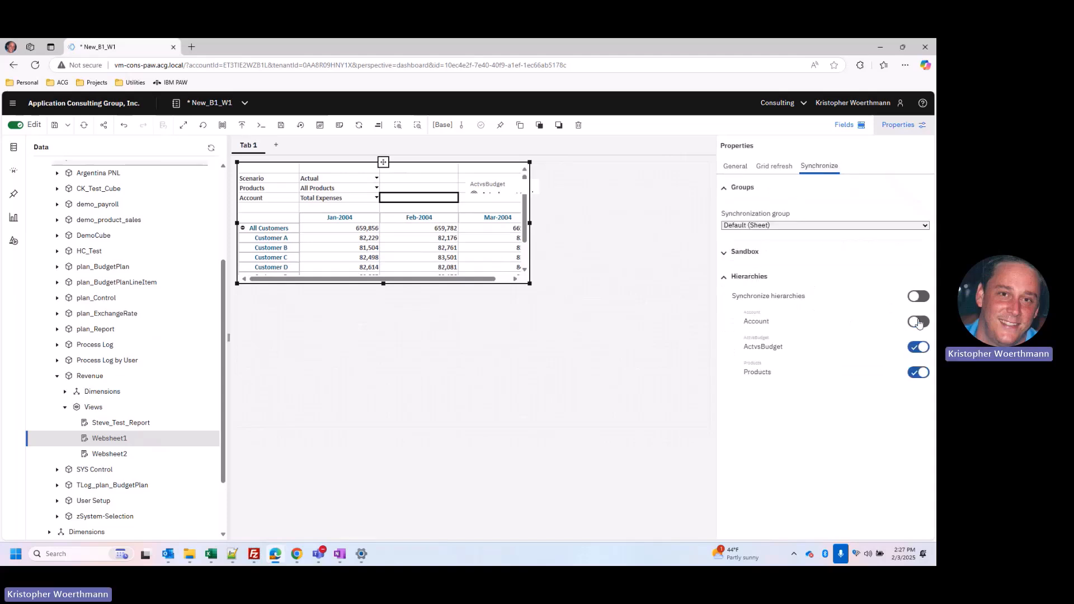
pyautogui.click(924, 373)
pyautogui.click(918, 297)
pyautogui.click(898, 124)
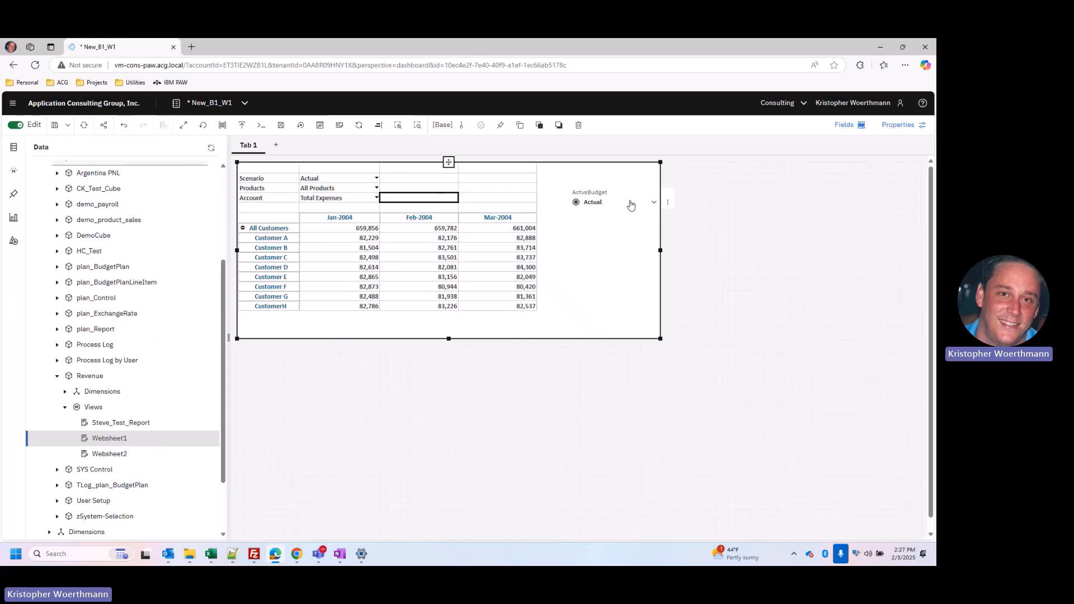
# Test the synchronization by setting the ActvsBudget selector to Budget and the websheet's Scenario back to Actual.
pyautogui.click(648, 203)
pyautogui.click(649, 203)
pyautogui.click(615, 244)
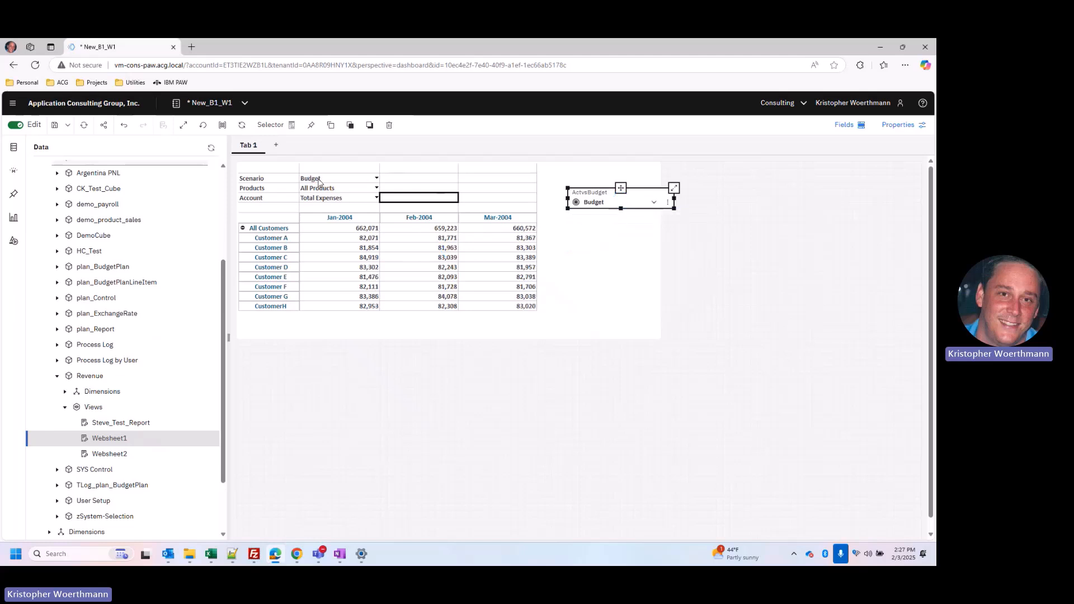
pyautogui.click(467, 402)
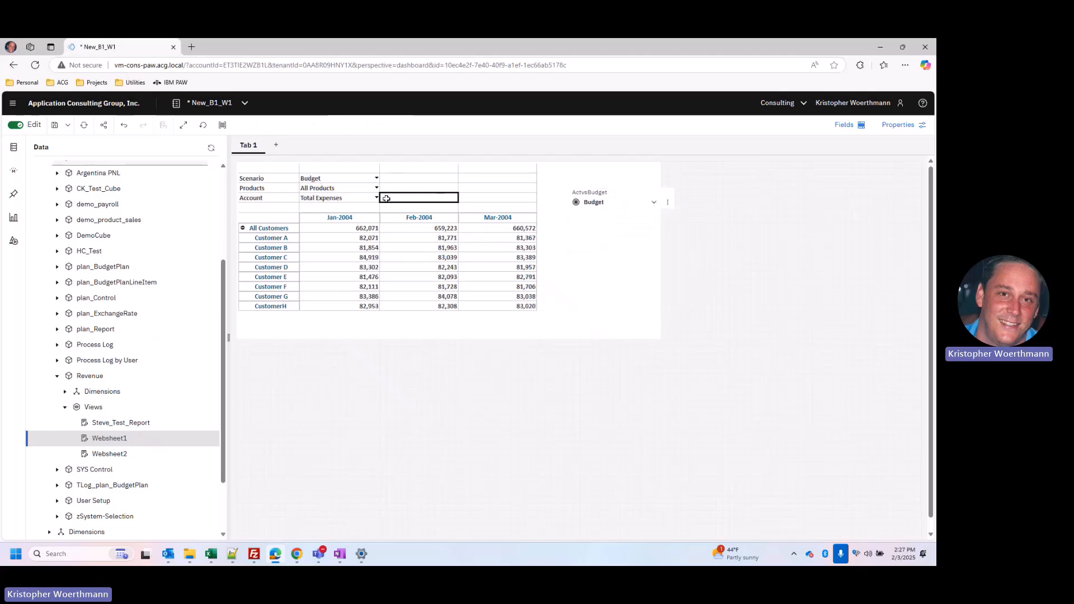
pyautogui.click(377, 179)
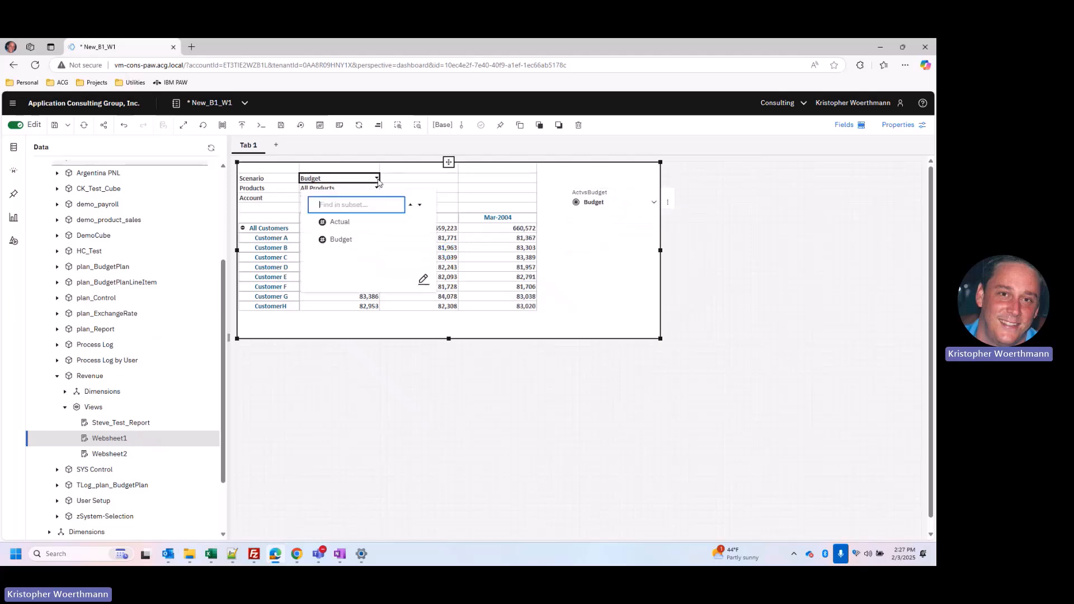
pyautogui.click(346, 225)
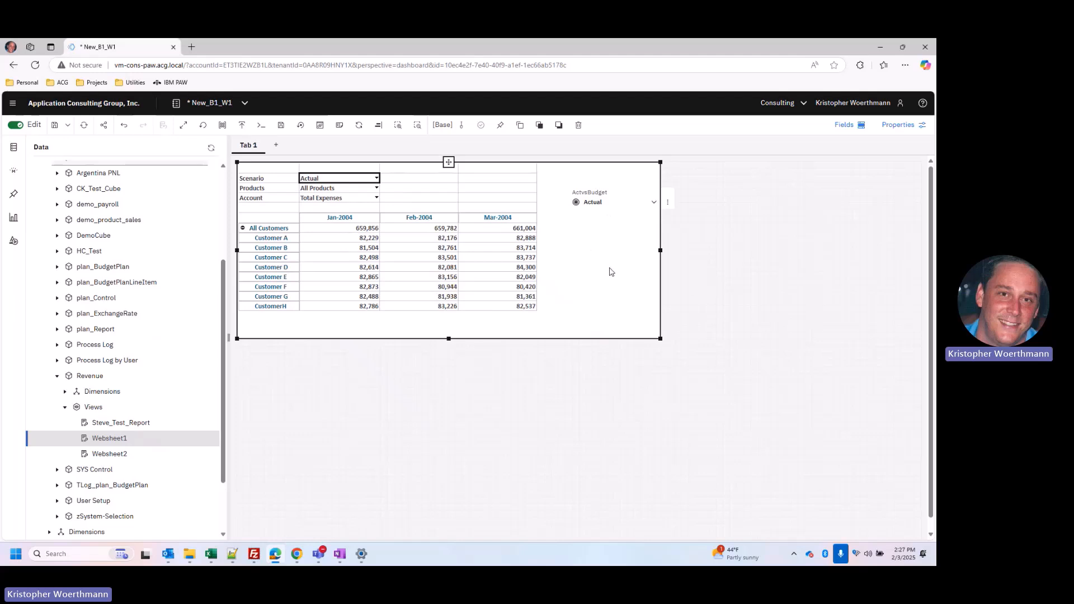
pyautogui.click(750, 330)
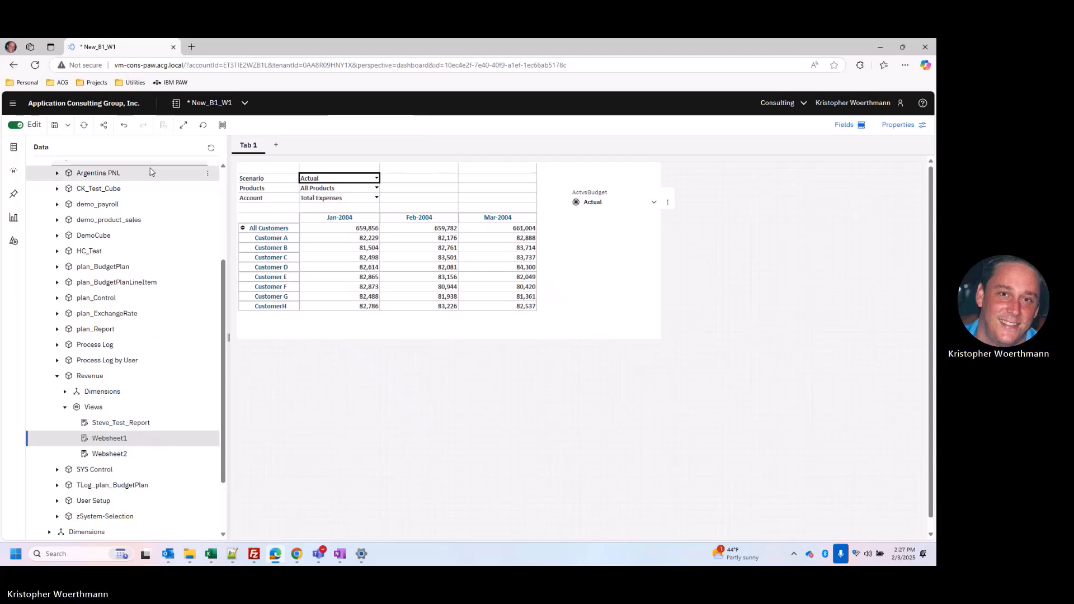
# Save the New_B1_W1 book and switch to the New_B2_W2 book.
pyautogui.click(54, 125)
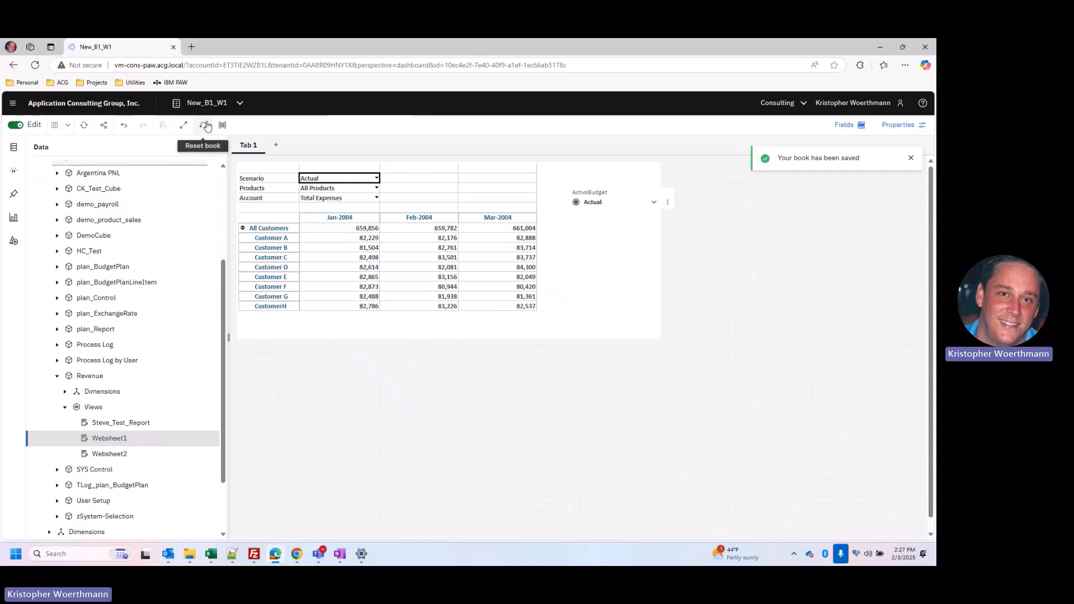
pyautogui.click(239, 103)
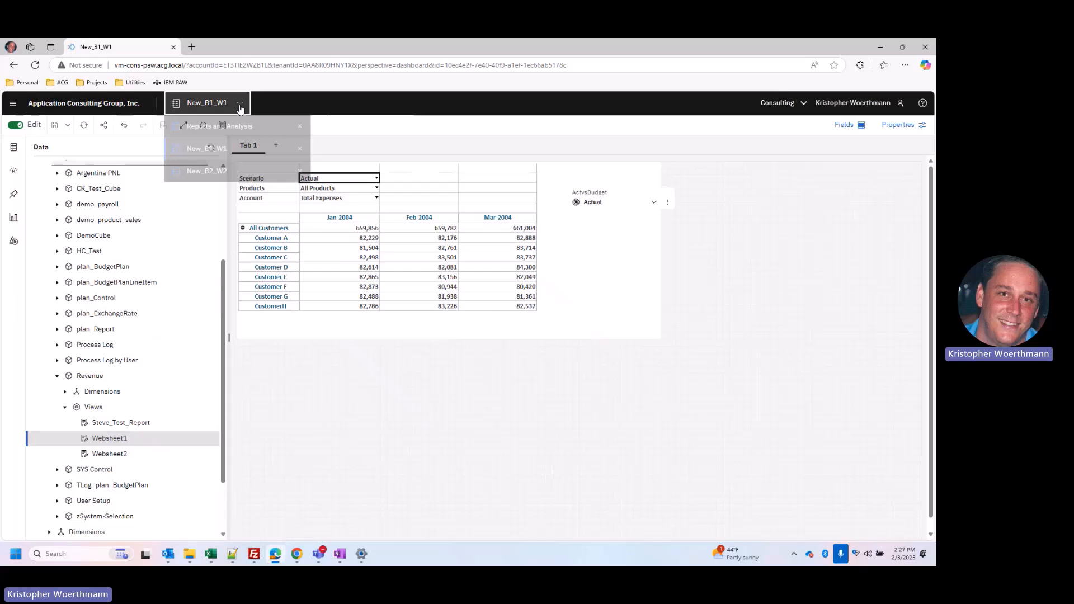
pyautogui.click(227, 173)
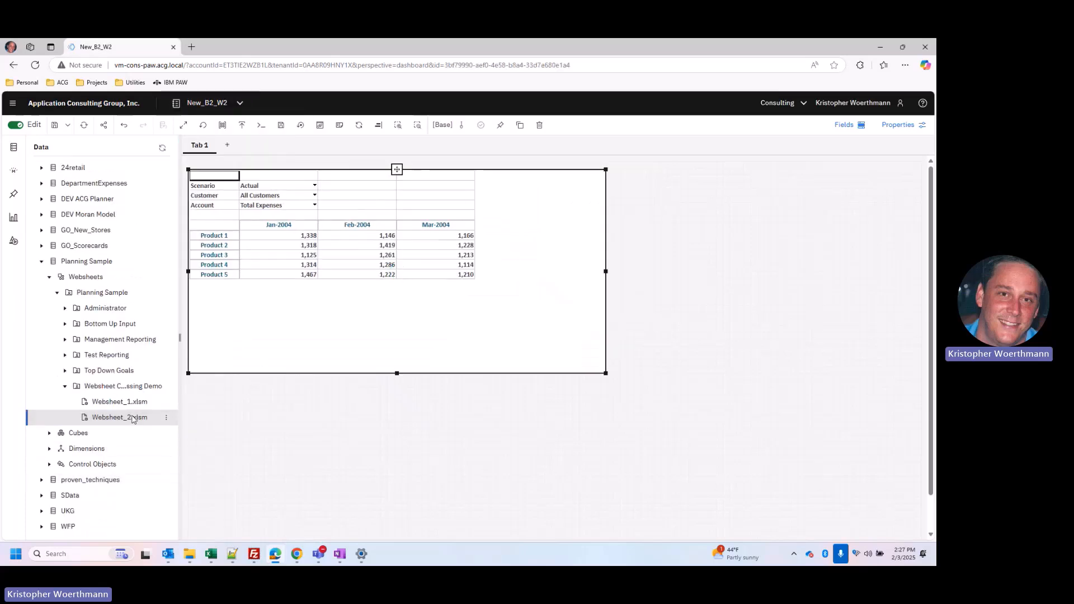
# Place the Revenue cube's Websheet2 view from Planning Sample below the websheet in New_B2_W2.
pyautogui.click(49, 277)
pyautogui.click(49, 293)
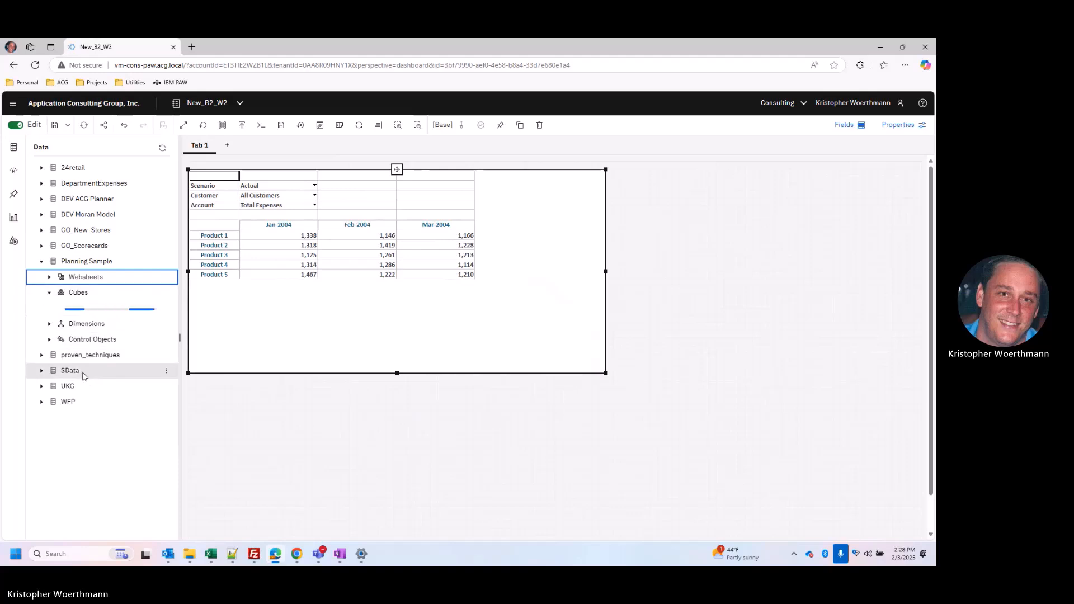
pyautogui.scroll(-5, 84, 335)
pyautogui.click(57, 376)
pyautogui.click(65, 407)
pyautogui.moveTo(110, 454); pyautogui.dragTo(297, 437)
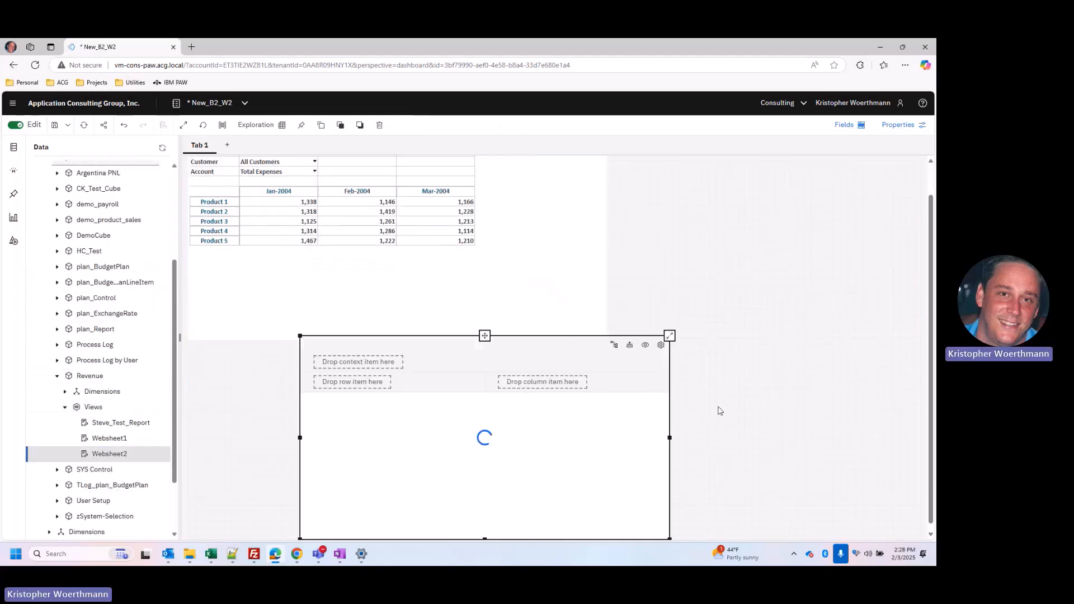
# Pull the Websheet2 view's ActvsBudget dimension out as a standalone selector over the websheet's empty area, and delete the view.
pyautogui.click(653, 362)
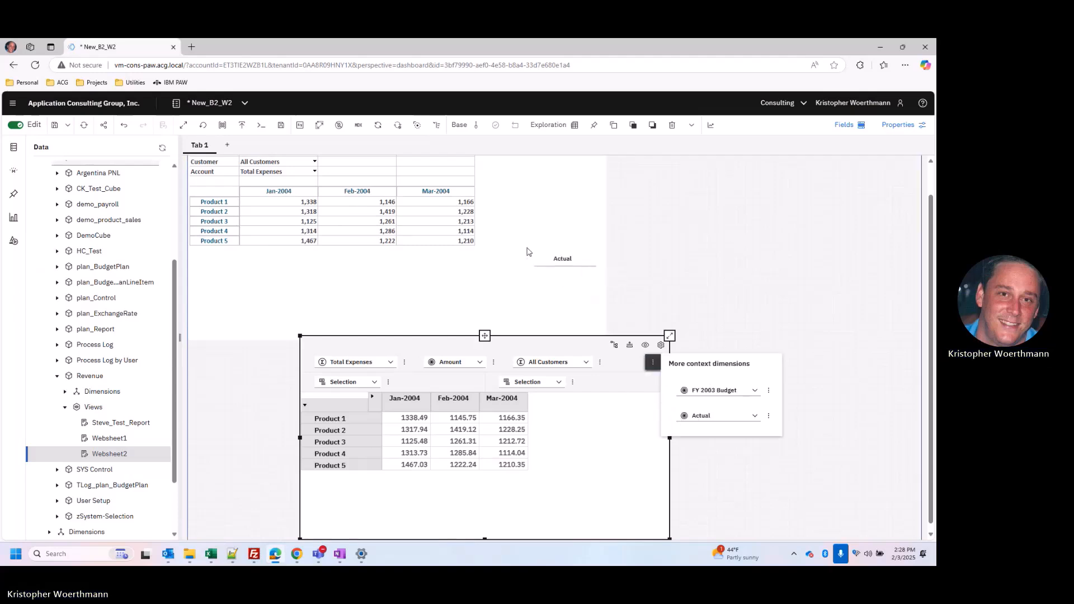
pyautogui.click(522, 250)
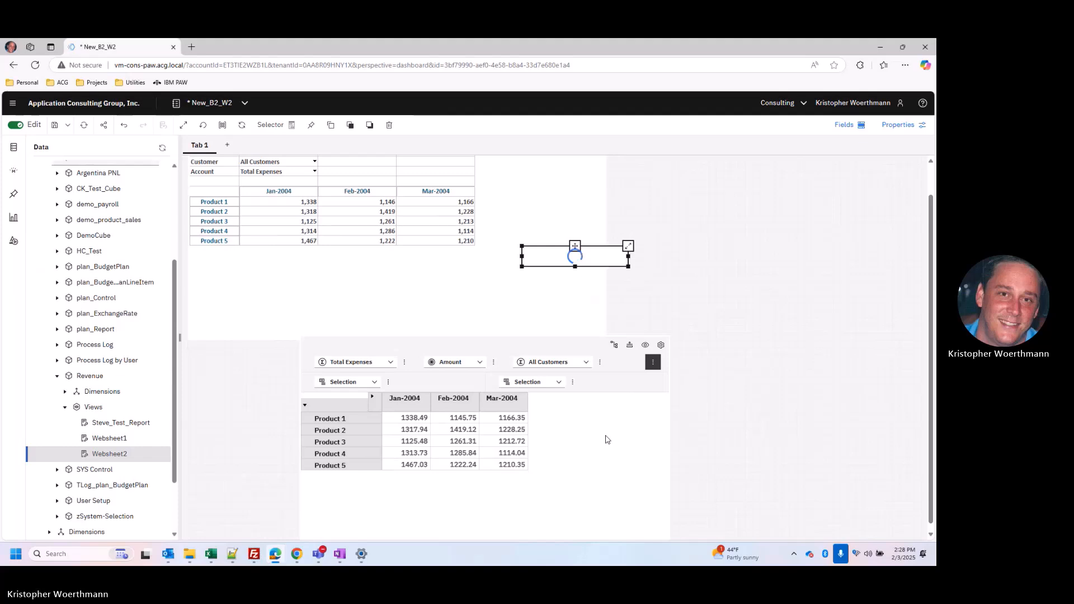
pyautogui.click(598, 428)
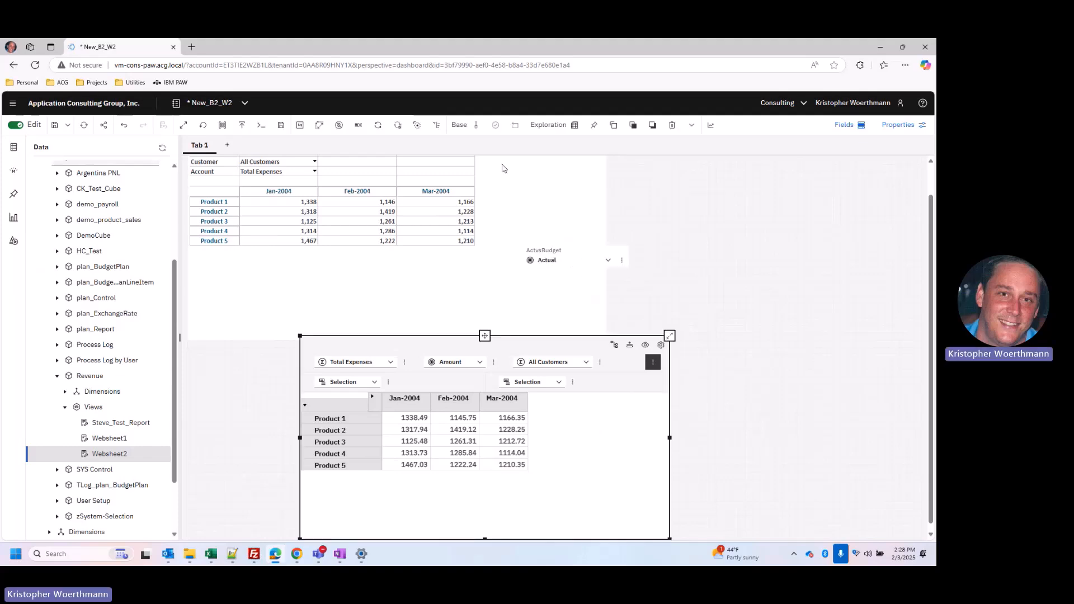
pyautogui.click(671, 125)
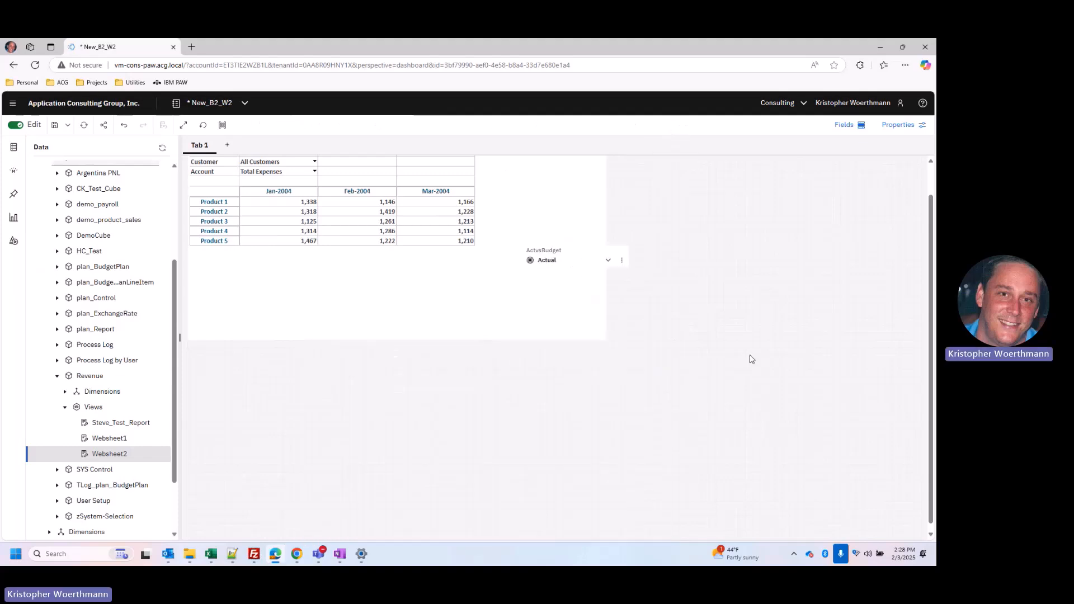
# Turn on Synchronize hierarchies for the New_B2_W2 websheet and exclude its Account and Customer hierarchies, leaving ActvsBudget synchronized.
pyautogui.click(428, 192)
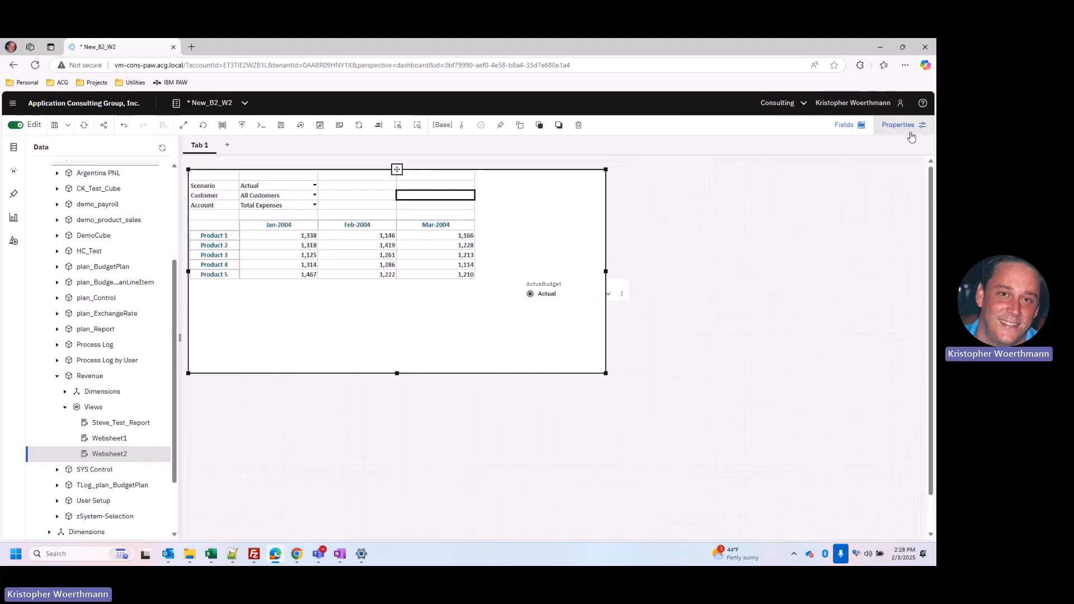
pyautogui.click(905, 126)
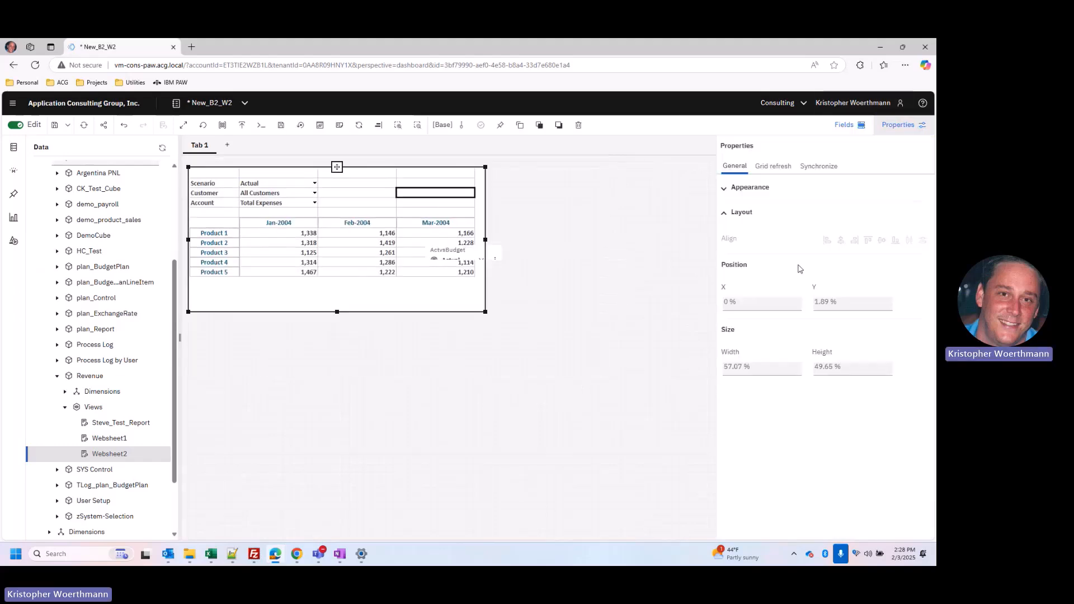
pyautogui.click(816, 167)
pyautogui.click(750, 278)
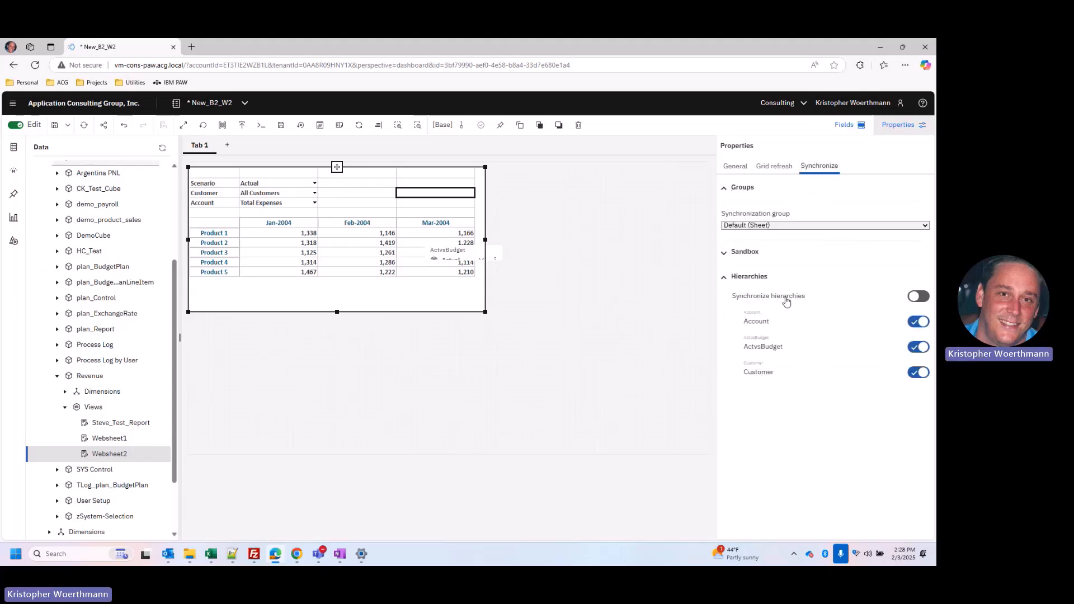
pyautogui.click(916, 323)
pyautogui.click(918, 373)
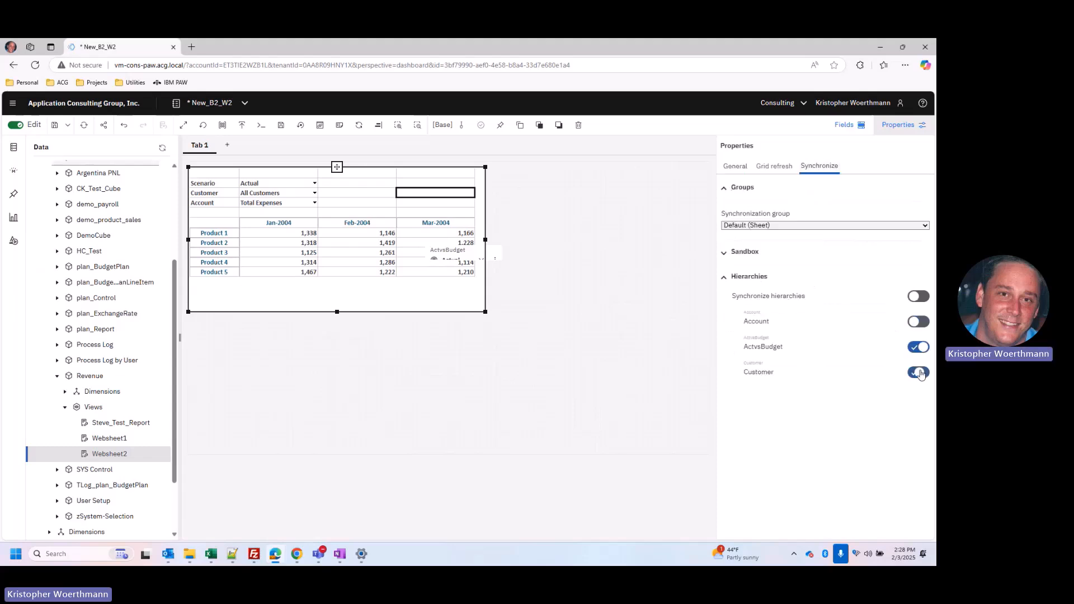
pyautogui.click(918, 296)
# Move the ActvsBudget selector off the websheet to the free space at its right.
pyautogui.click(477, 259)
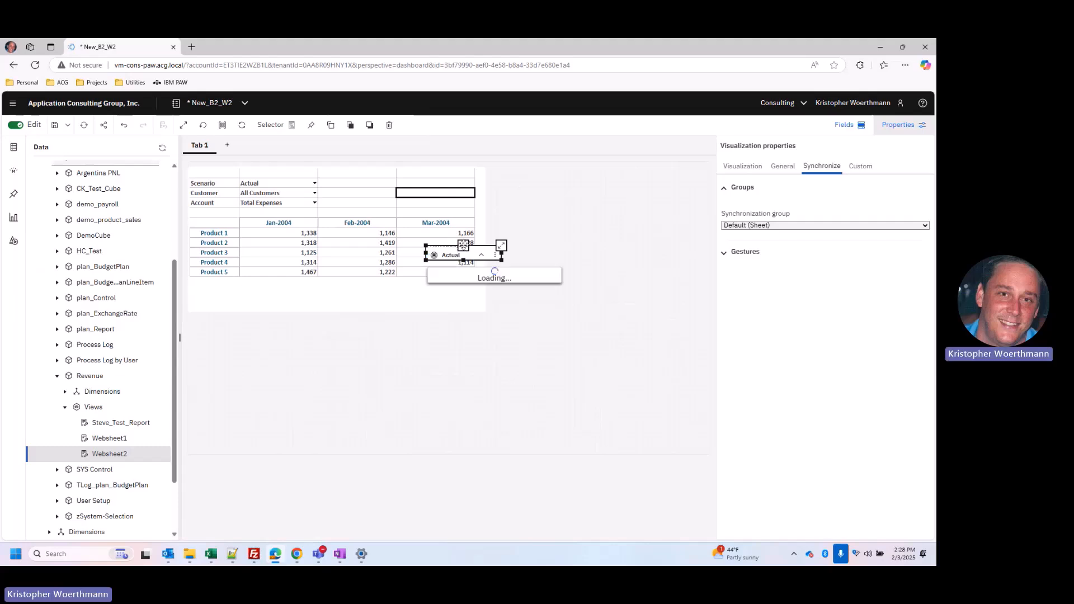
pyautogui.moveTo(464, 246); pyautogui.dragTo(614, 240)
pyautogui.click(559, 283)
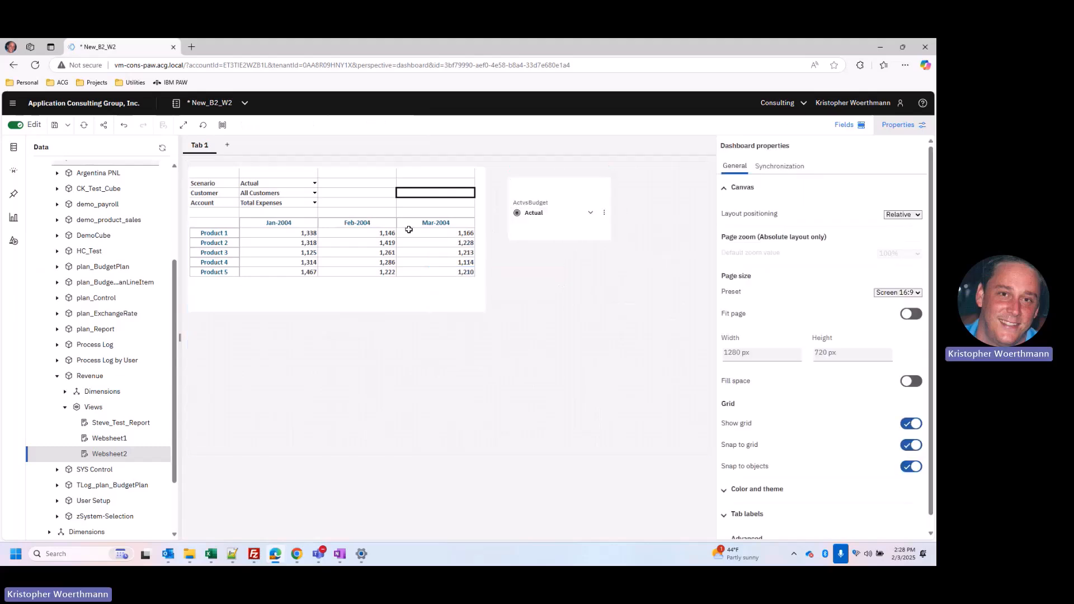
# Test the link in New_B2_W2 by setting the websheet's Scenario to Budget and the ActvsBudget selector back to Actual.
pyautogui.click(313, 184)
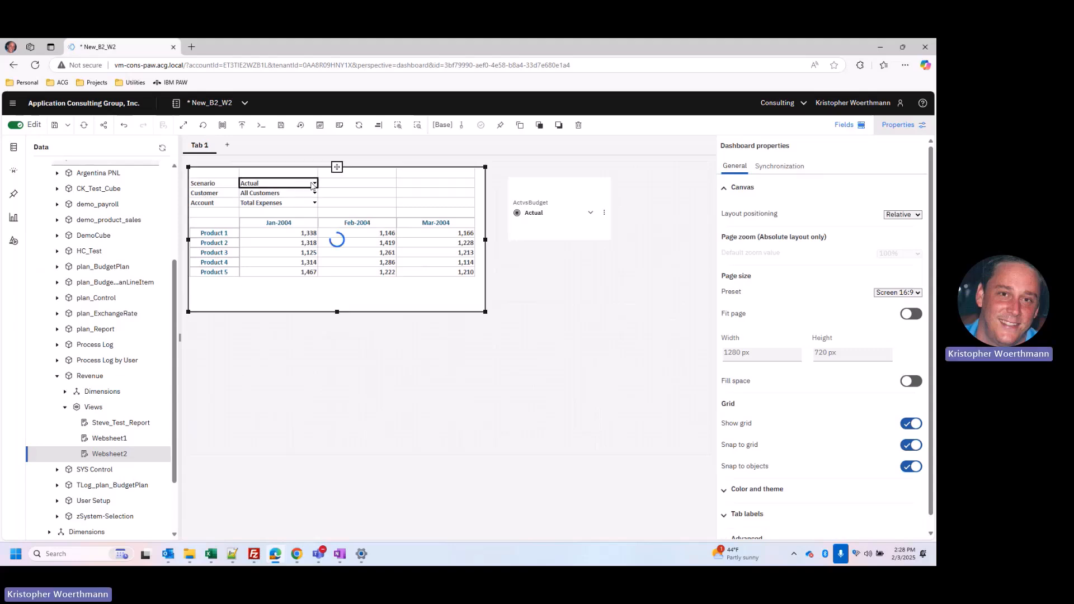
pyautogui.click(278, 245)
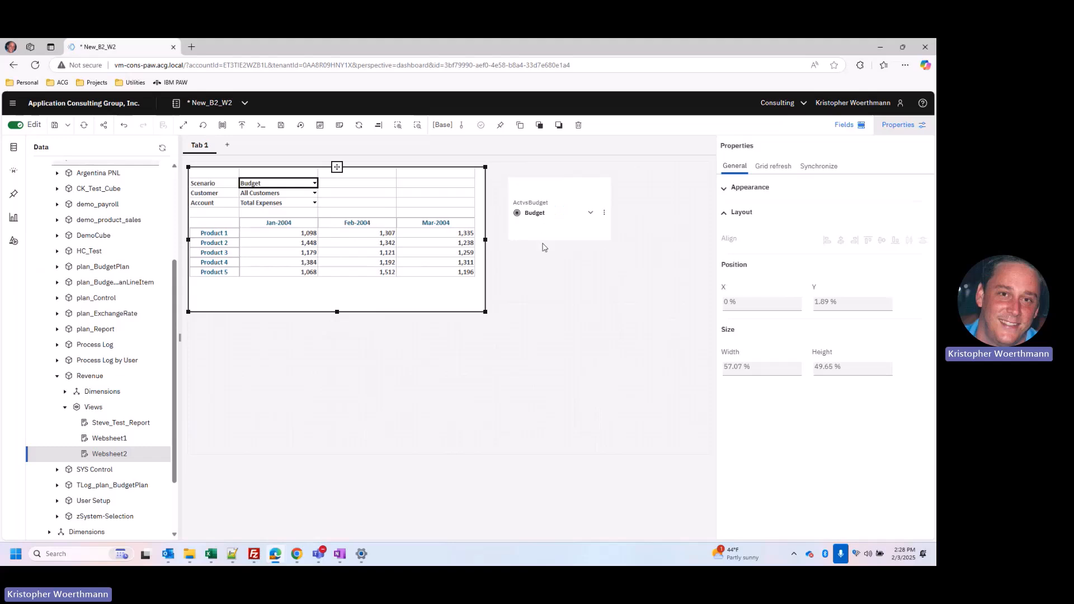
pyautogui.click(590, 213)
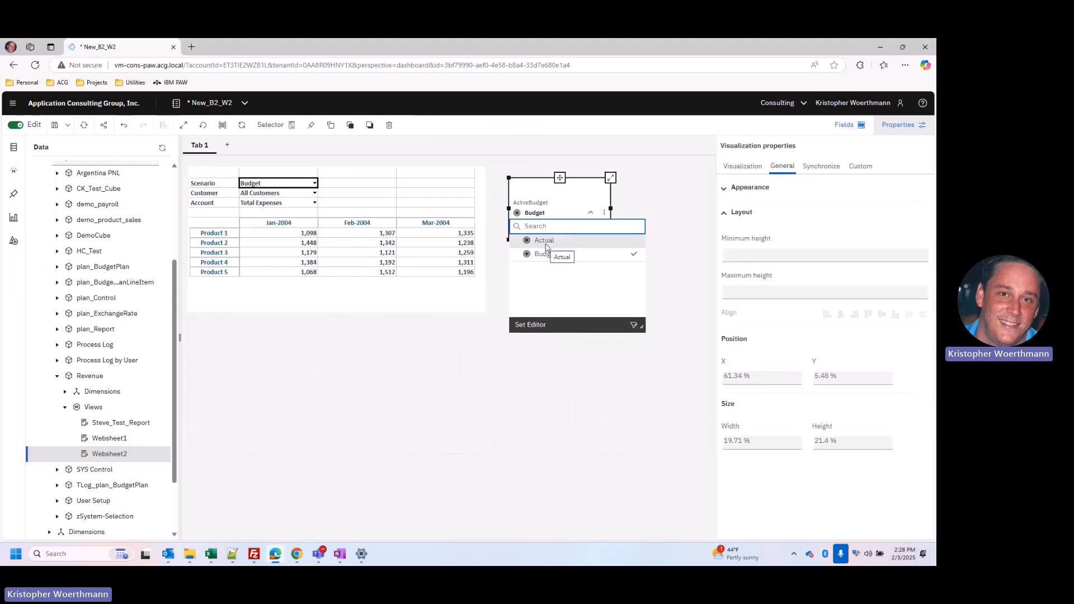
pyautogui.click(544, 242)
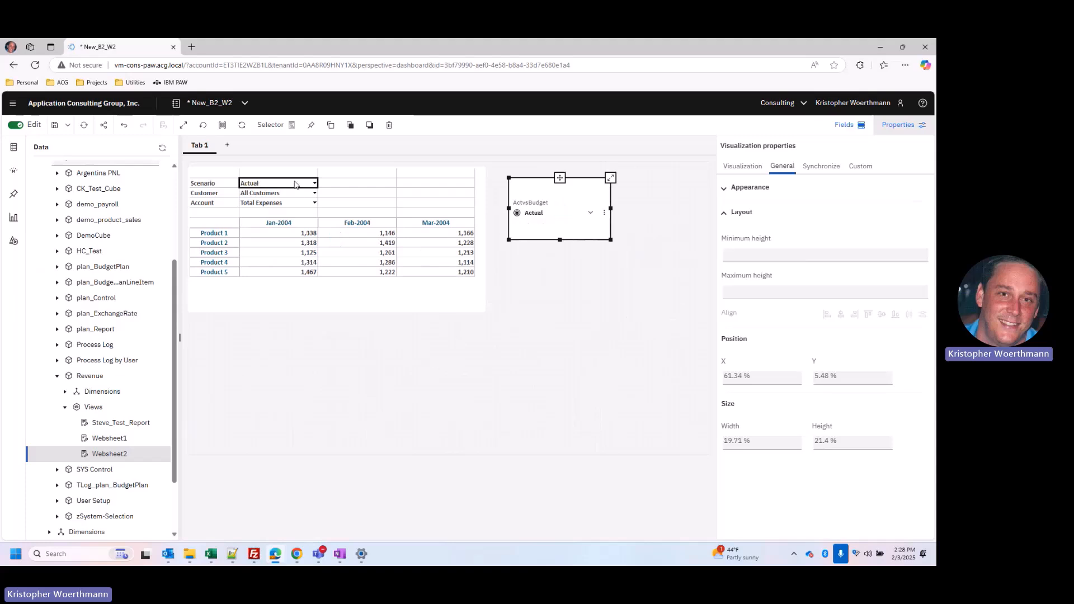
# Save the New_B2_W2 book and return to the New_B1_W1 book.
pyautogui.click(54, 125)
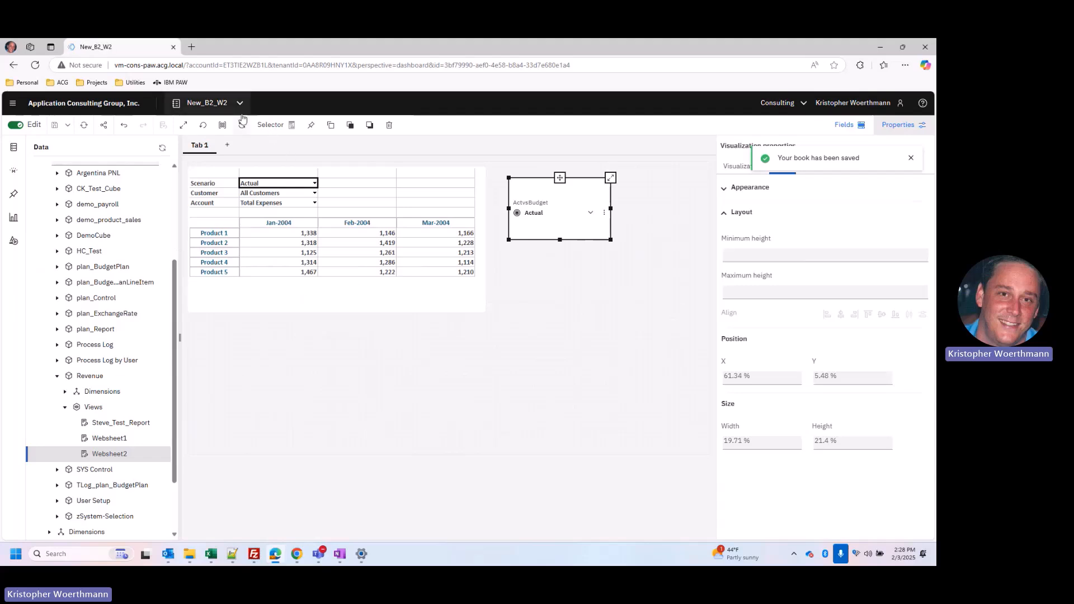
pyautogui.click(224, 103)
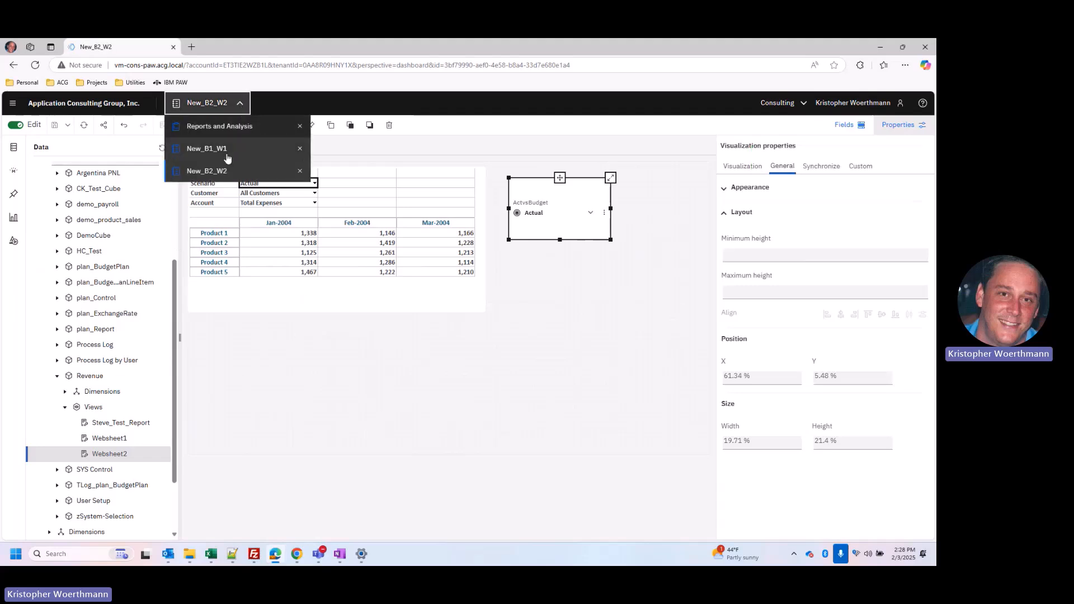
pyautogui.click(227, 159)
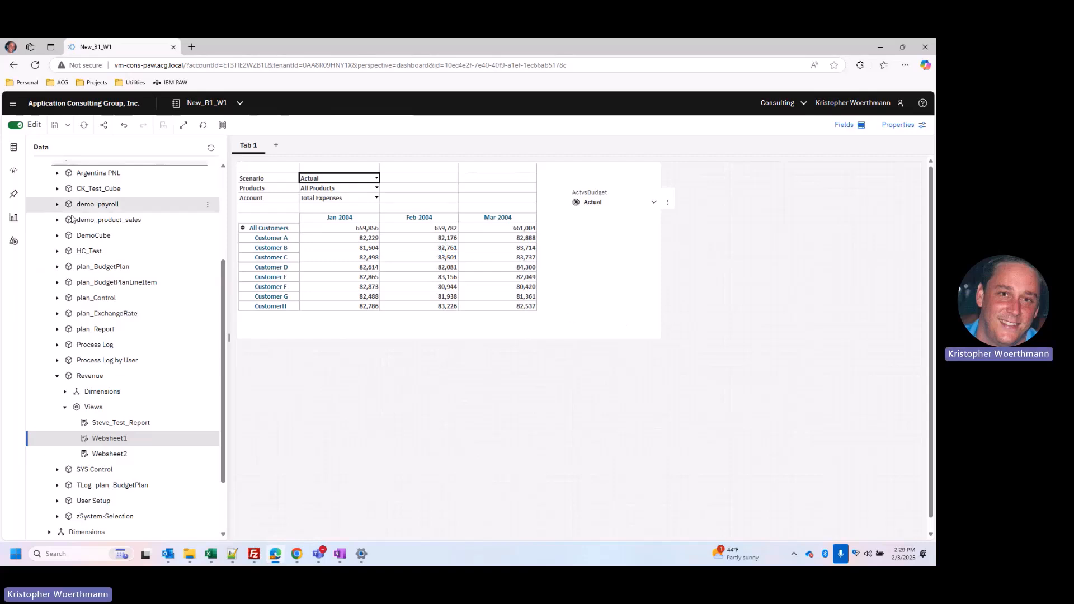
# Add a button widget to the New_B1_W1 book in the free space to the right of the ActvsBudget selector.
pyautogui.moveTo(224, 343); pyautogui.dragTo(3, 248)
pyautogui.click(13, 241)
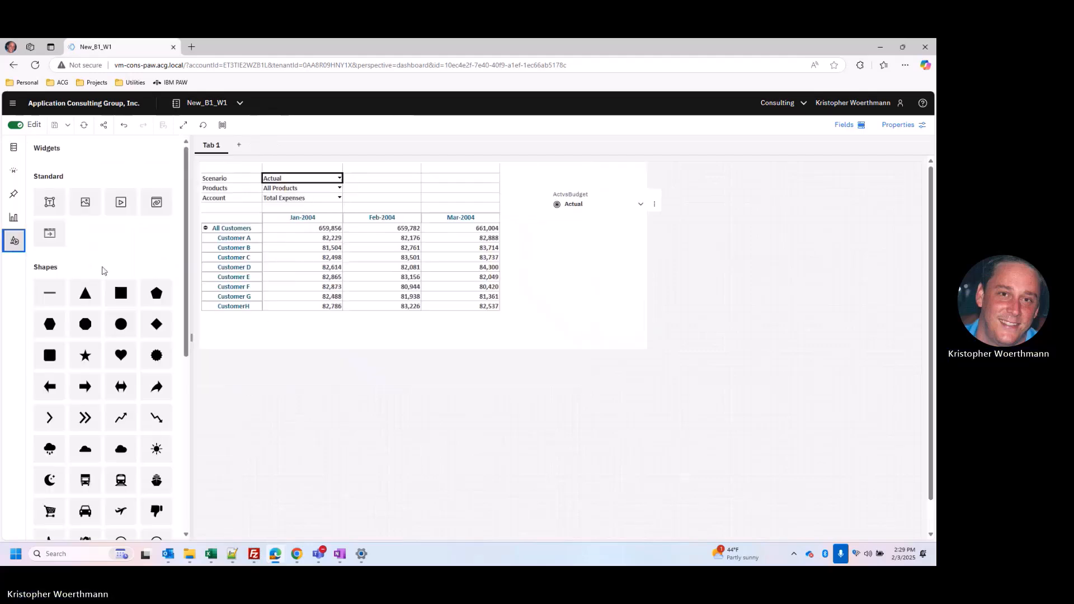
pyautogui.click(52, 239)
pyautogui.moveTo(695, 164); pyautogui.dragTo(714, 222)
pyautogui.moveTo(769, 245)
pyautogui.mouseDown()
pyautogui.moveTo(771, 263)
pyautogui.moveTo(769, 247)
pyautogui.mouseUp()
# Replace the button's label with "Go To newb2w2" and keep the button selected.
pyautogui.doubleClick(749, 232)
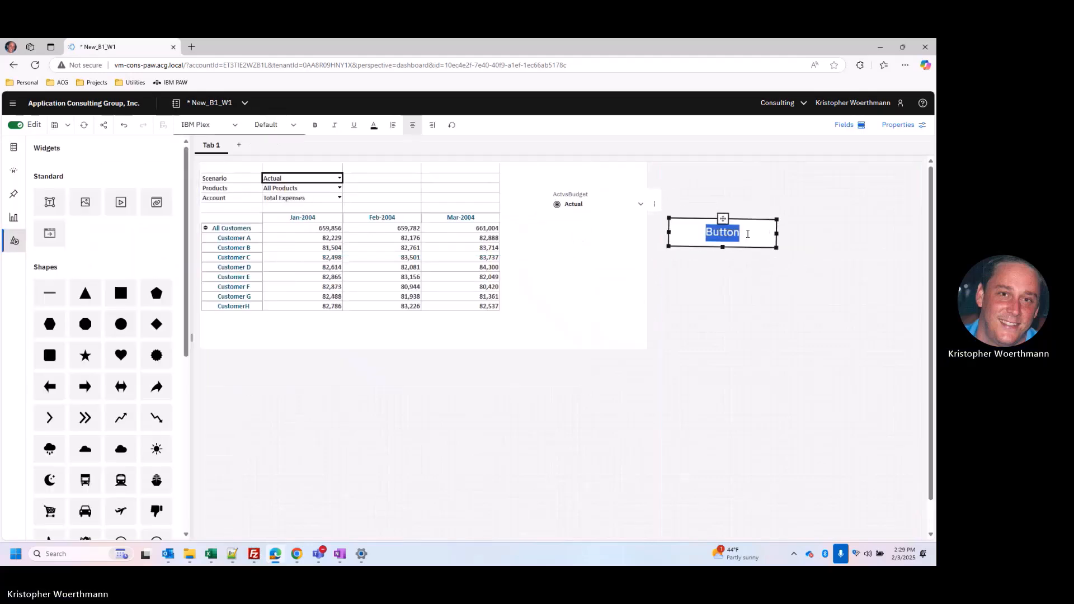
pyautogui.write('Go To ')
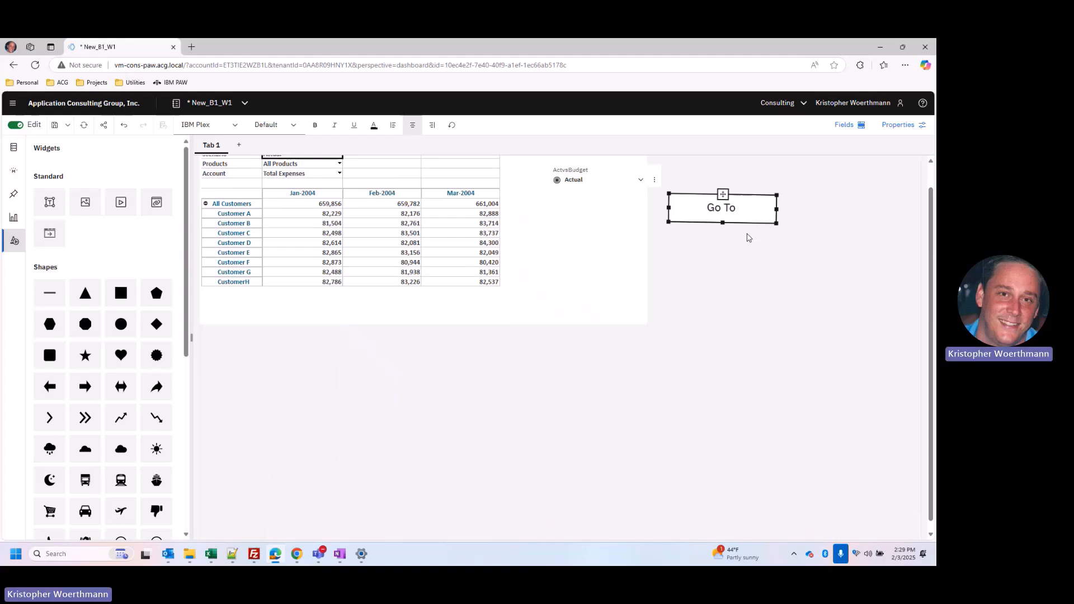
pyautogui.write('newb2w2')
pyautogui.click(751, 303)
pyautogui.click(726, 218)
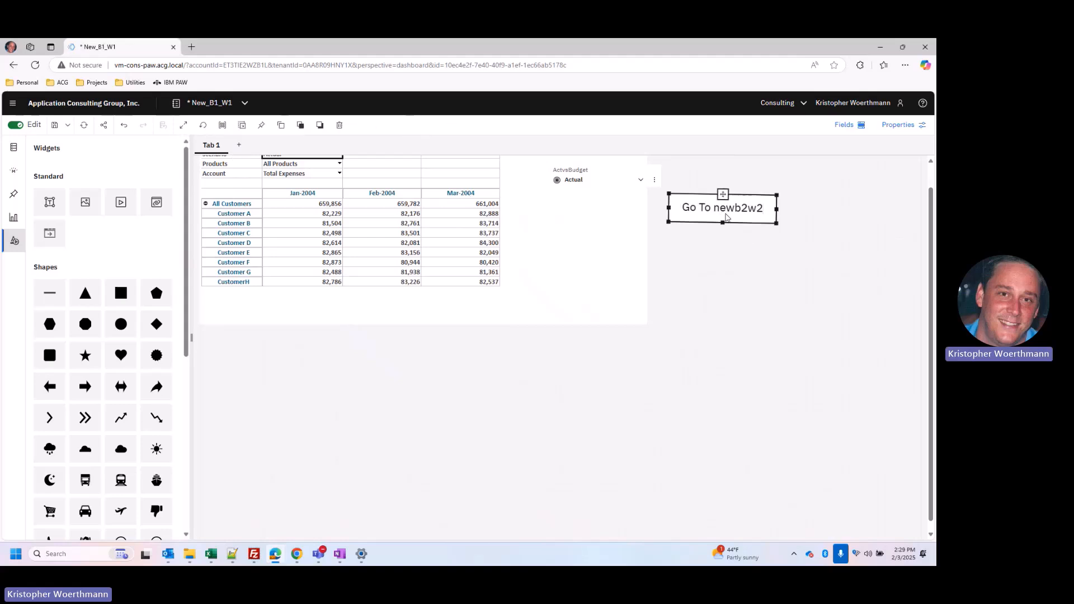
# Turn on navigation for the button and set its destination to Tab 1 of New_B2_W2 in the shared Websheet Context Passing Demo folder.
pyautogui.click(895, 125)
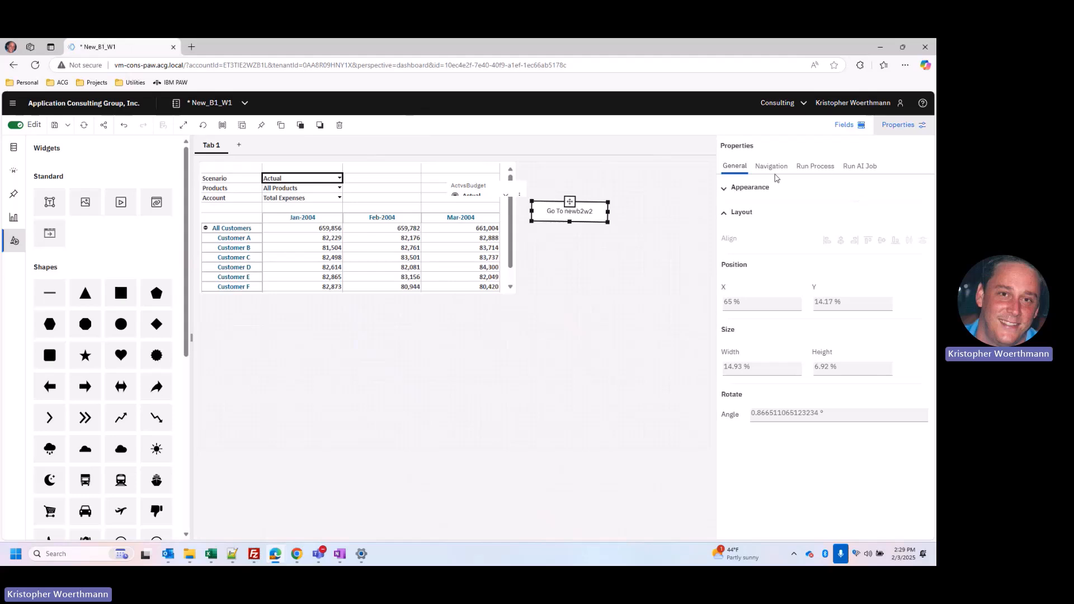
pyautogui.click(773, 166)
pyautogui.click(919, 188)
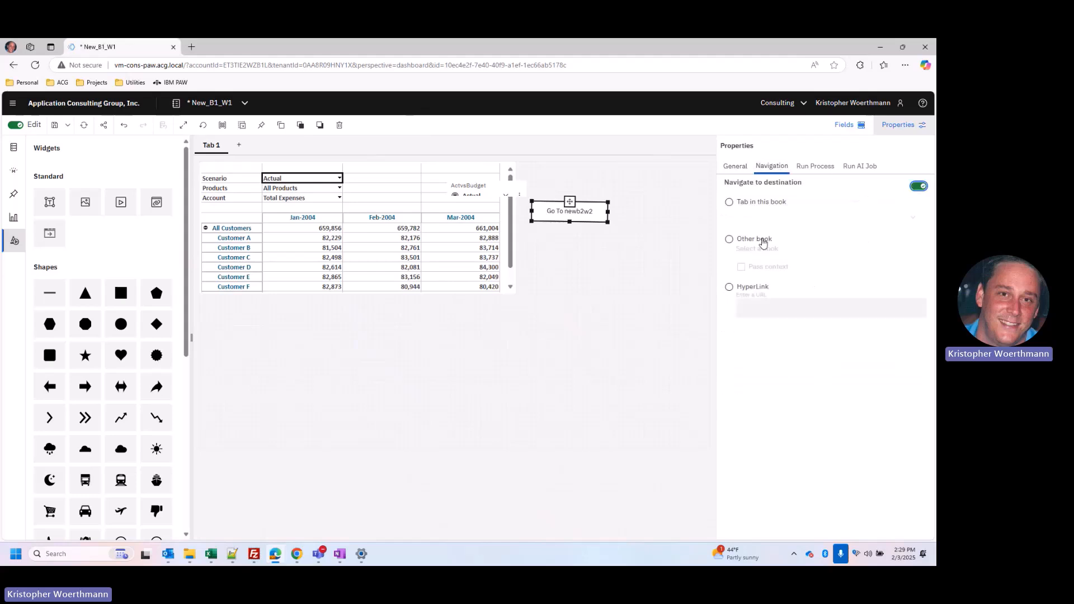
pyautogui.click(729, 239)
pyautogui.click(763, 249)
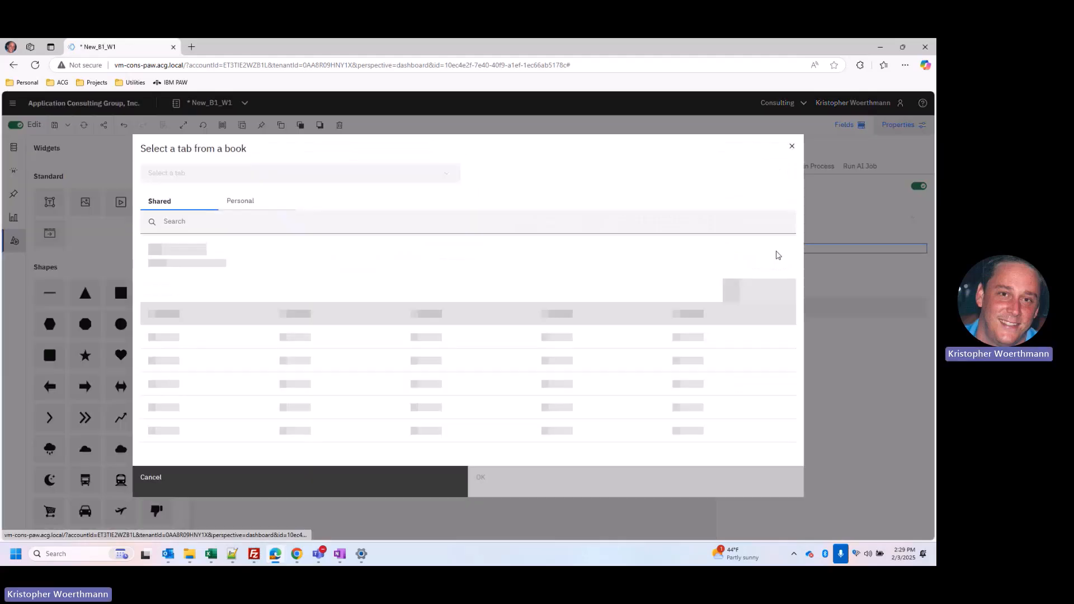
pyautogui.click(253, 339)
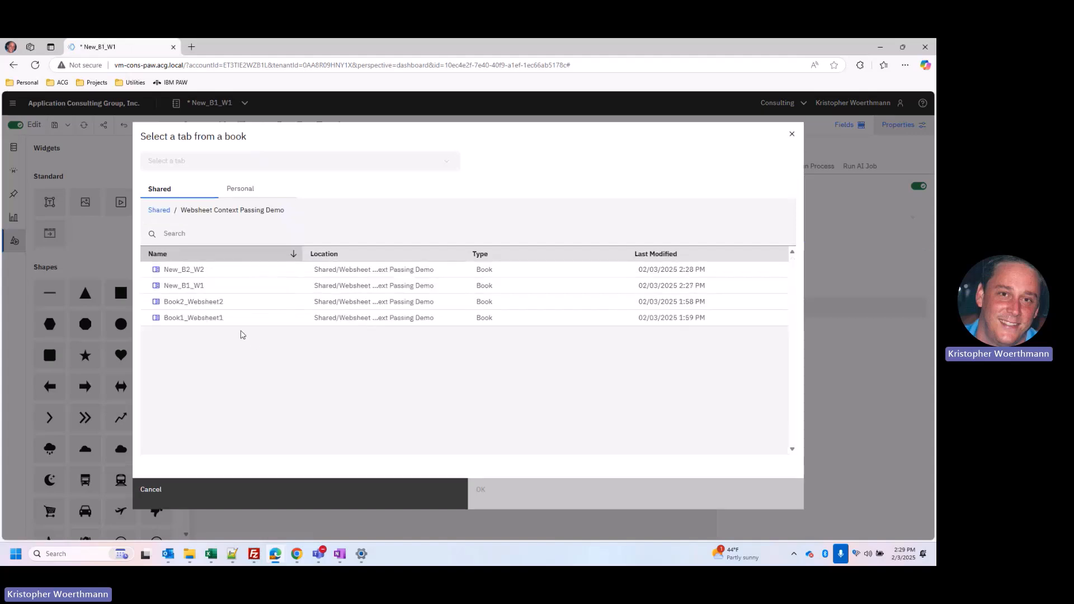
pyautogui.click(200, 273)
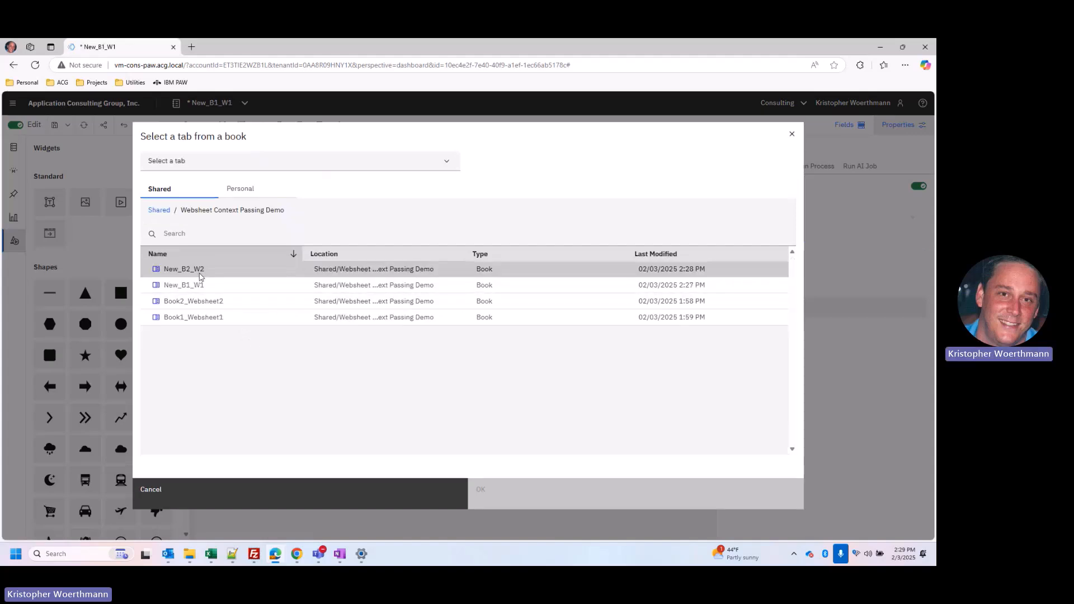
pyautogui.click(451, 163)
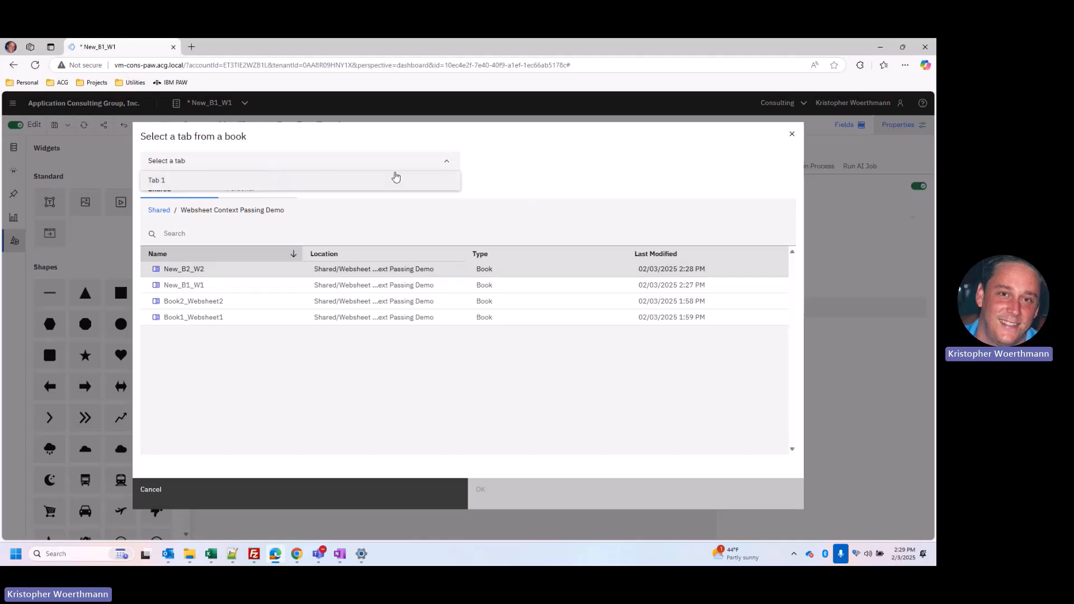
pyautogui.click(388, 182)
pyautogui.click(521, 501)
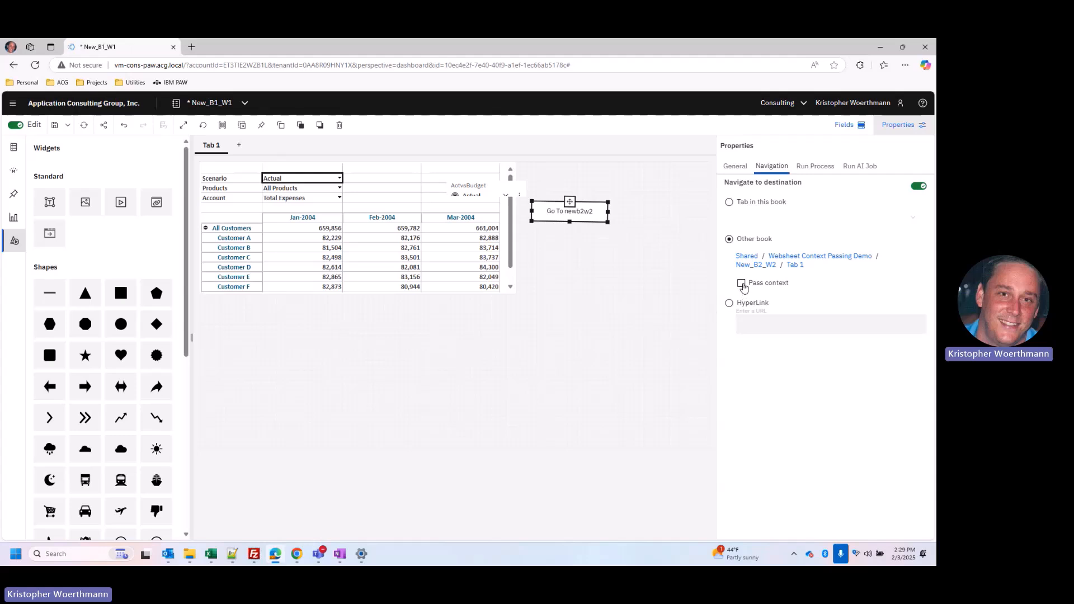
# Enable Pass context for the button's navigation and save the New_B1_W1 book.
pyautogui.click(741, 284)
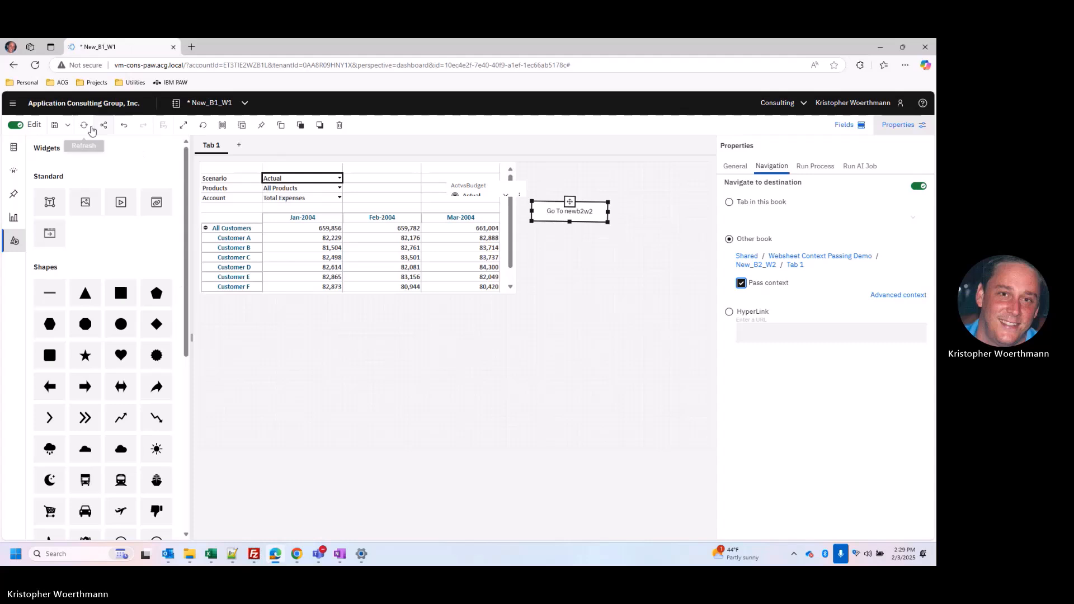
pyautogui.click(54, 127)
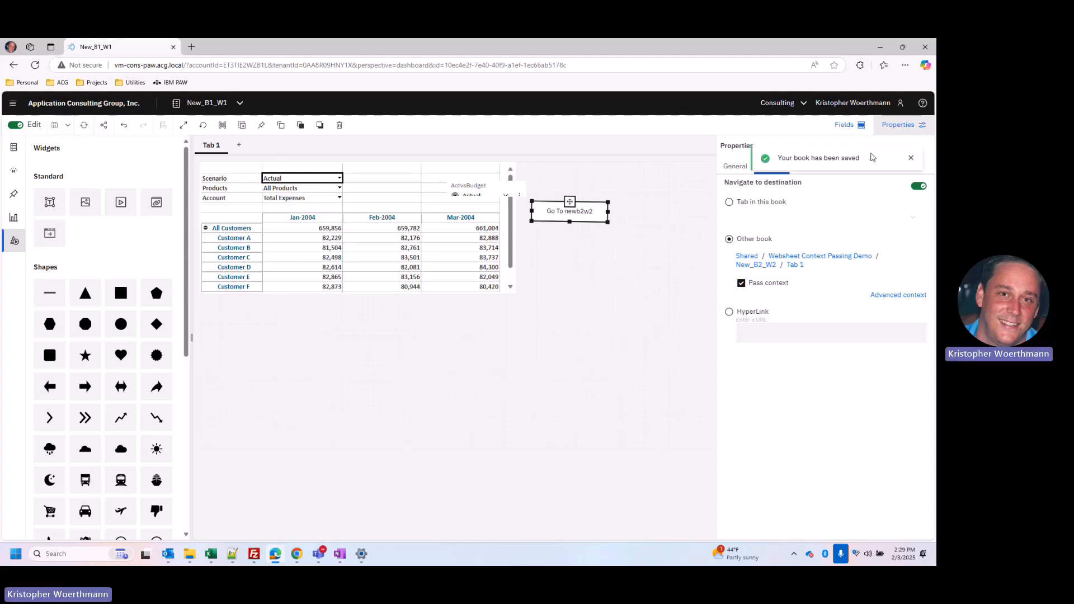
pyautogui.click(910, 159)
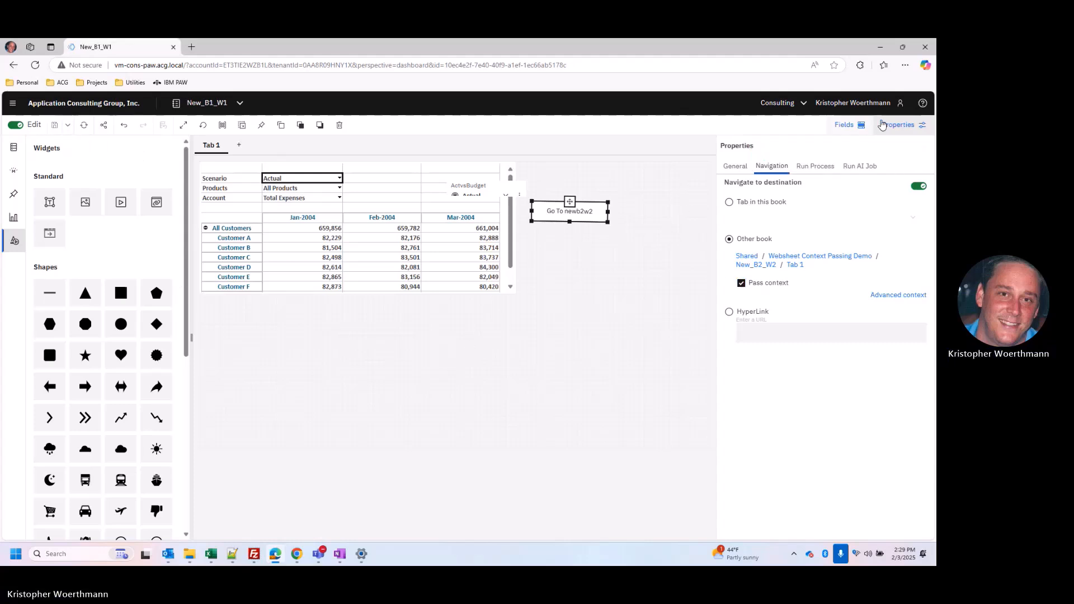
pyautogui.click(902, 124)
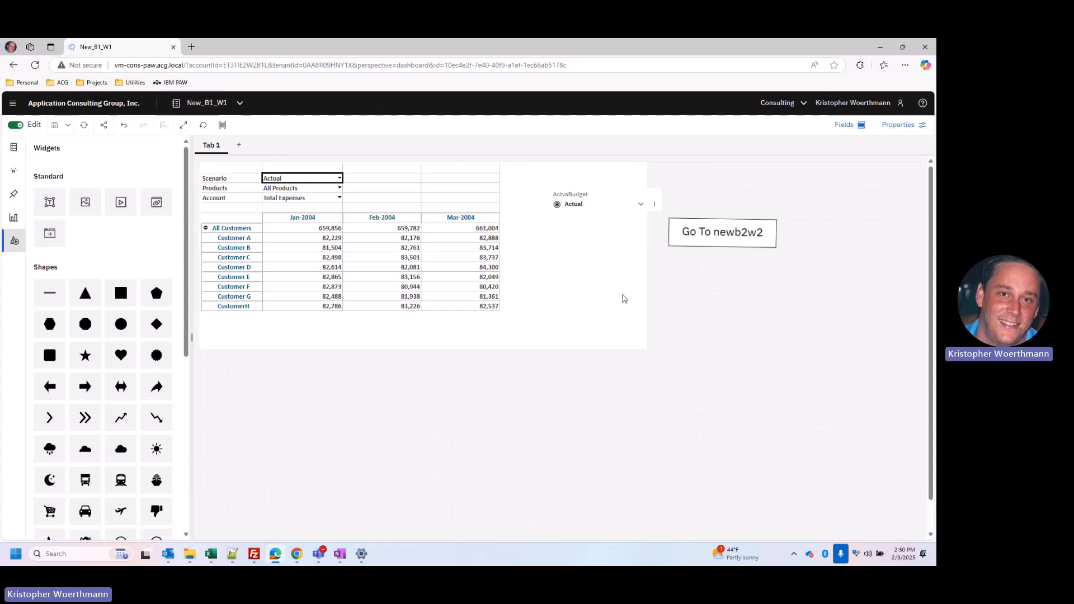
# Turn off edit mode in the New_B2_W2 book and close that book.
pyautogui.click(239, 103)
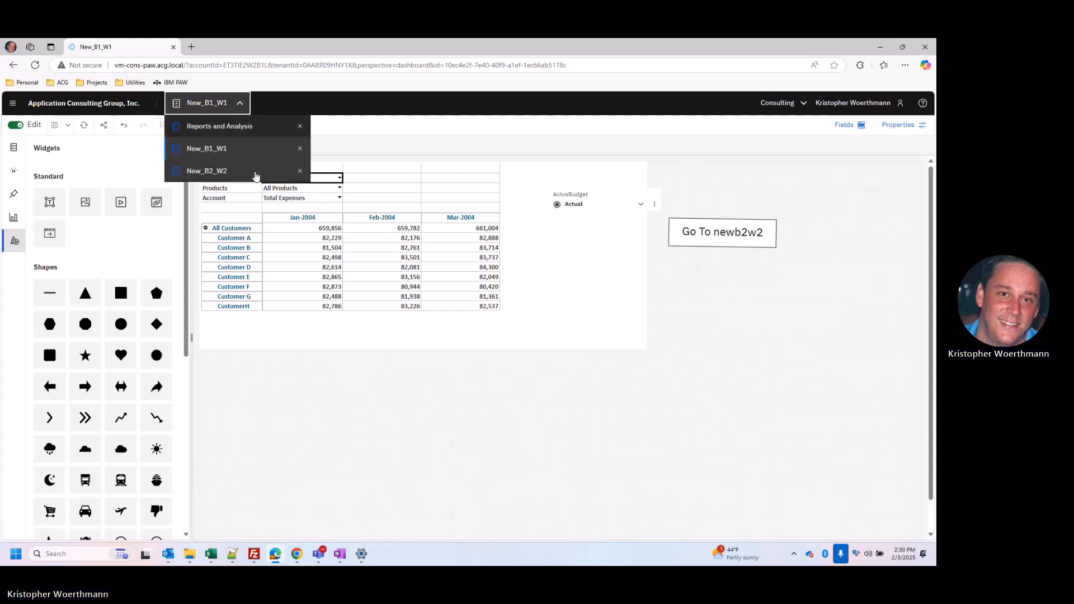
pyautogui.click(207, 171)
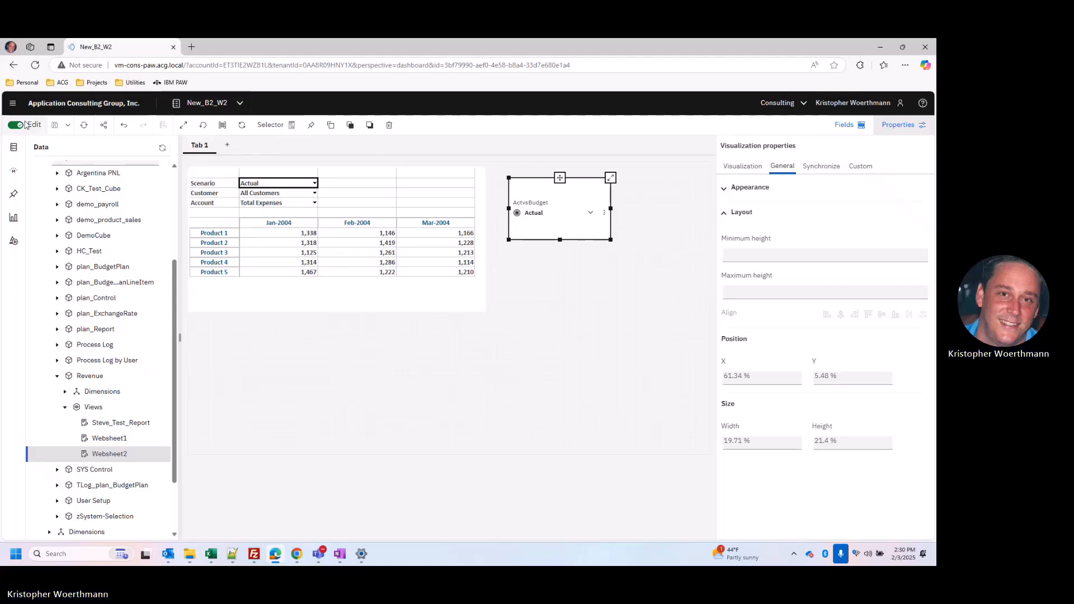
pyautogui.click(15, 125)
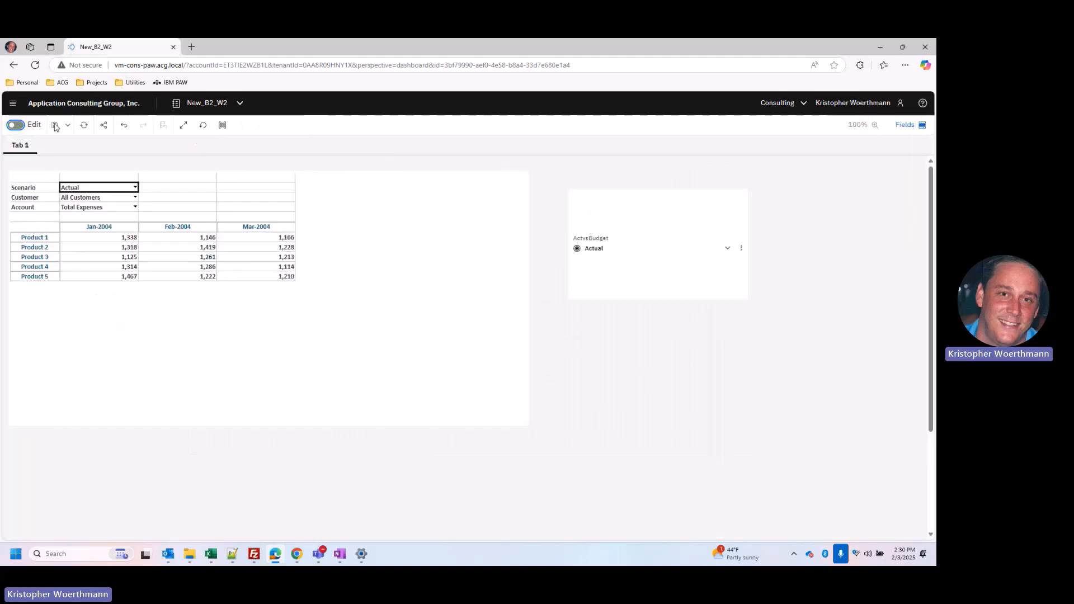
pyautogui.click(238, 106)
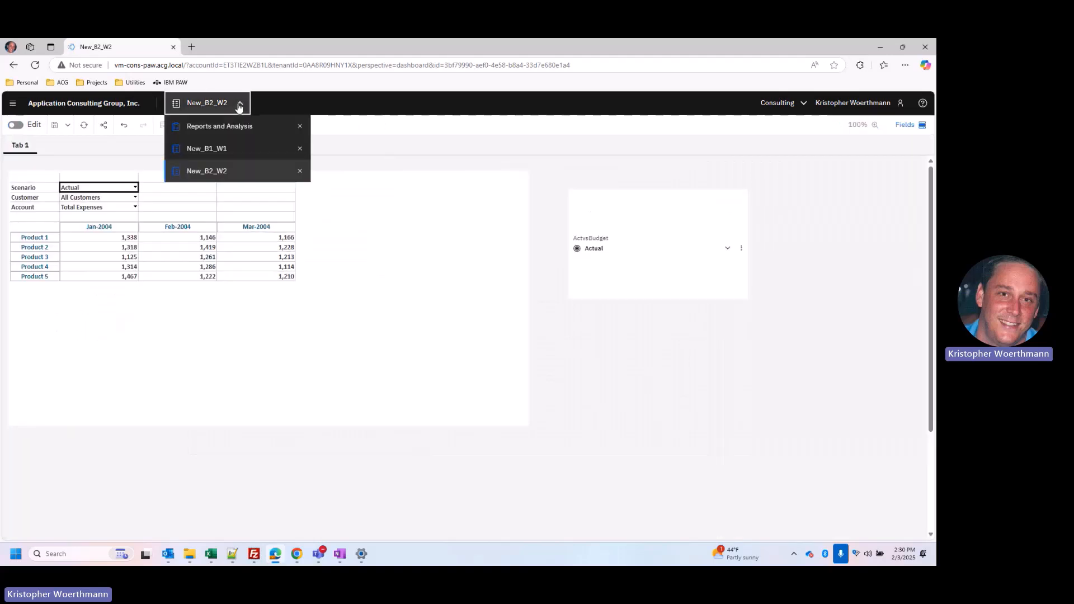
pyautogui.click(301, 173)
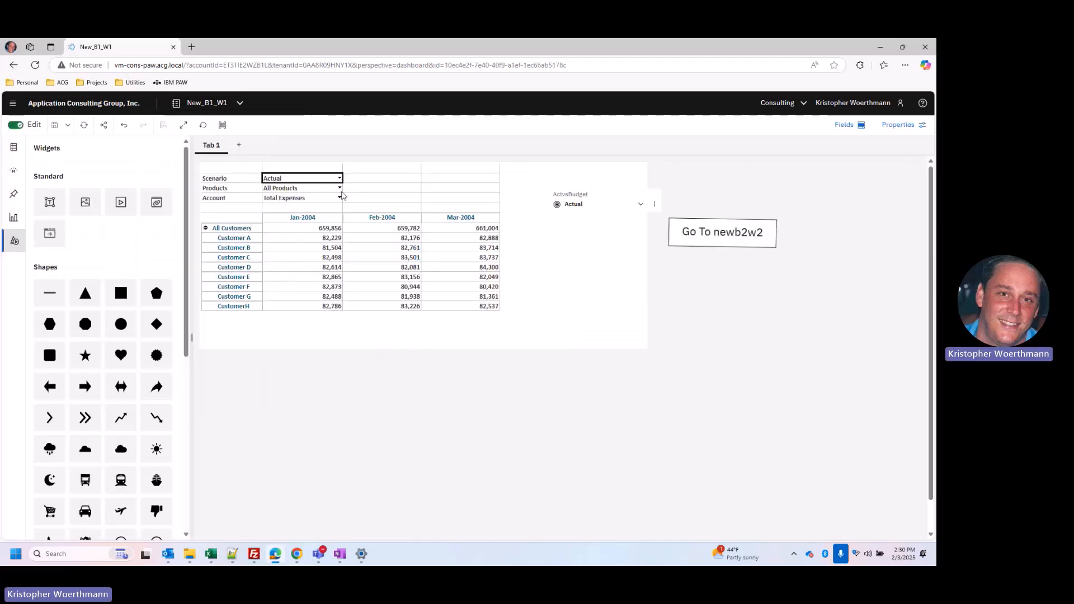
# Test context passing by setting New_B1_W1's Scenario to Budget, leaving edit mode and following the Go To newb2w2 button.
pyautogui.click(340, 179)
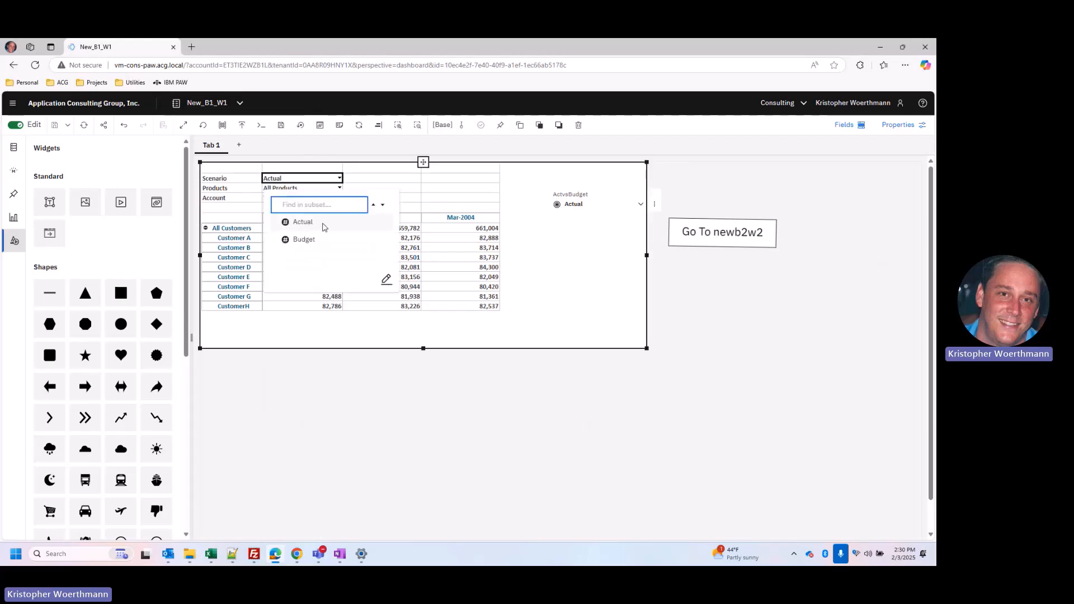
pyautogui.click(310, 240)
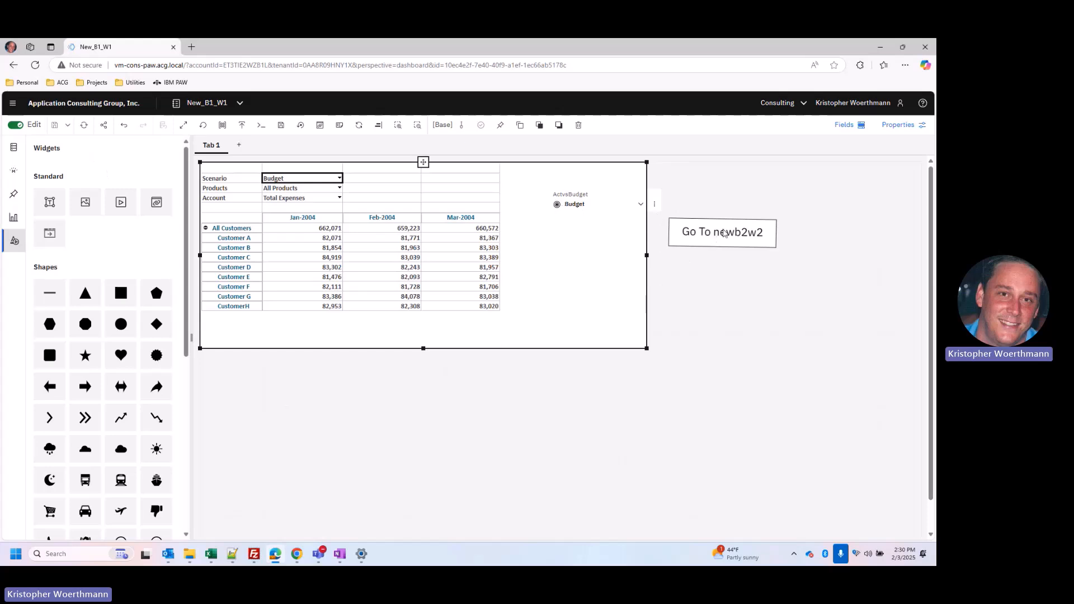
pyautogui.click(723, 233)
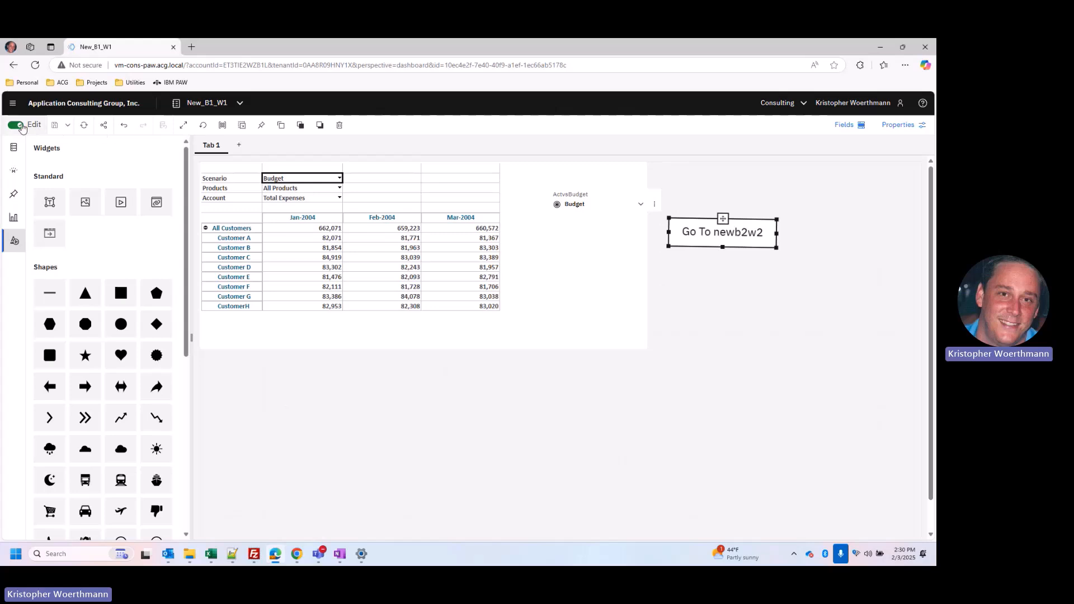
pyautogui.click(22, 125)
pyautogui.click(681, 252)
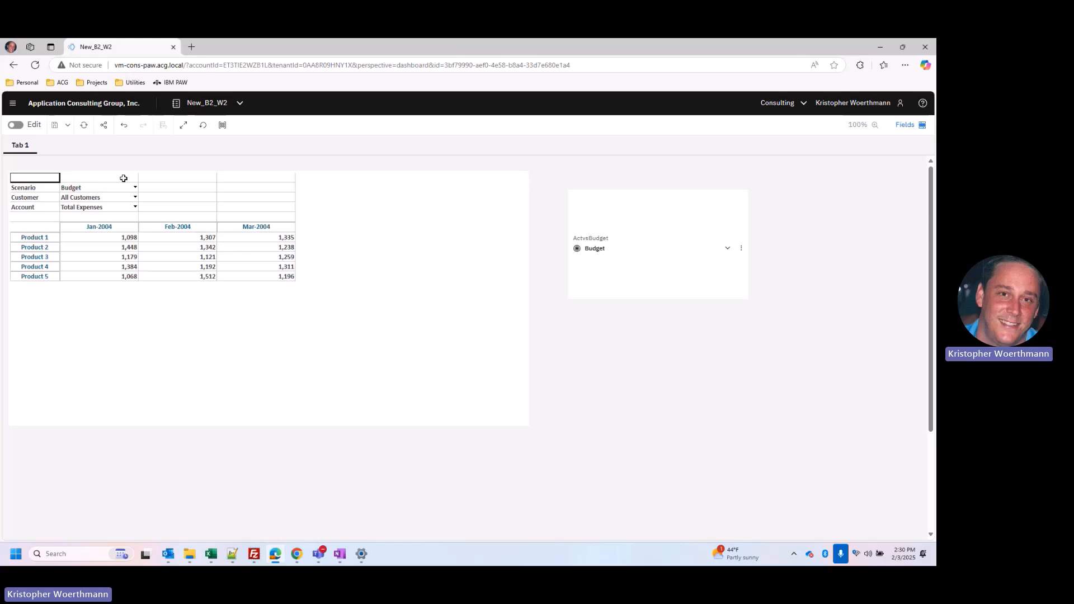
# Close New_B2_W2 and repeat the test from New_B1_W1 with Scenario set to Actual, following the Go To newb2w2 button.
pyautogui.click(240, 103)
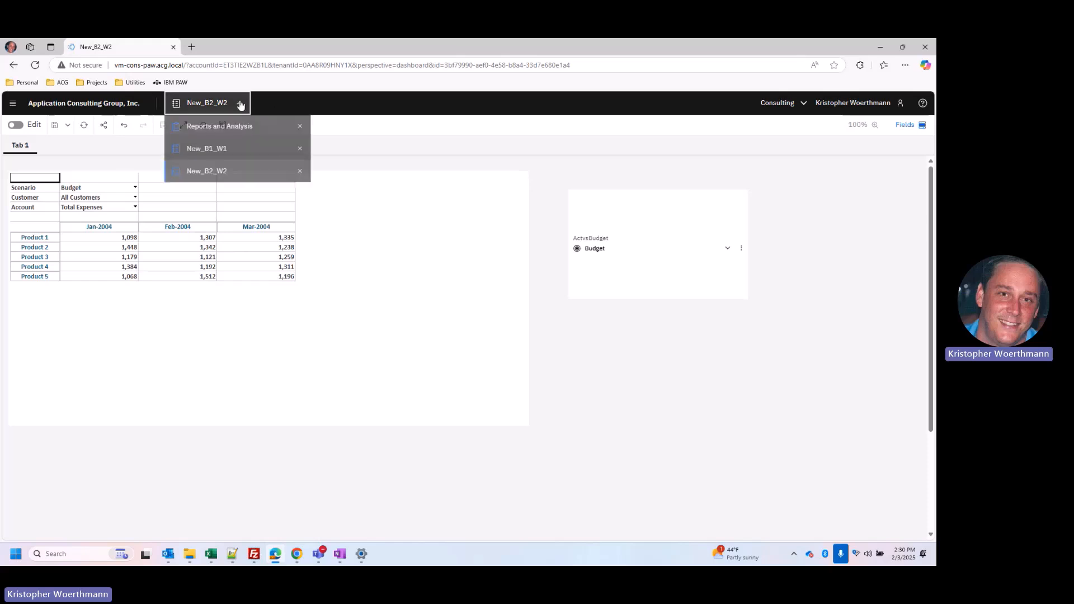
pyautogui.click(299, 172)
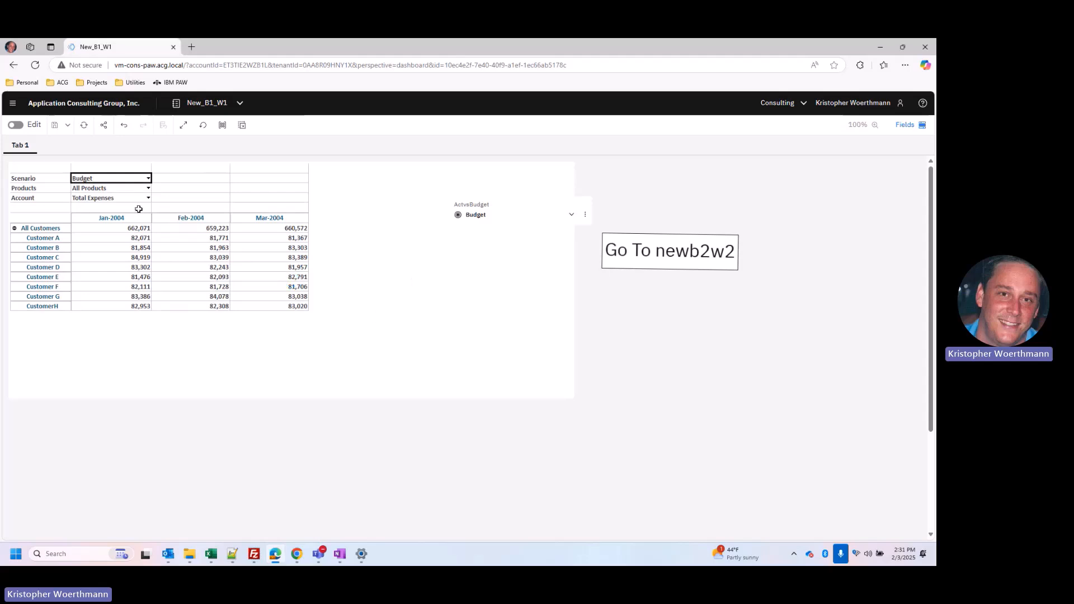
pyautogui.click(147, 180)
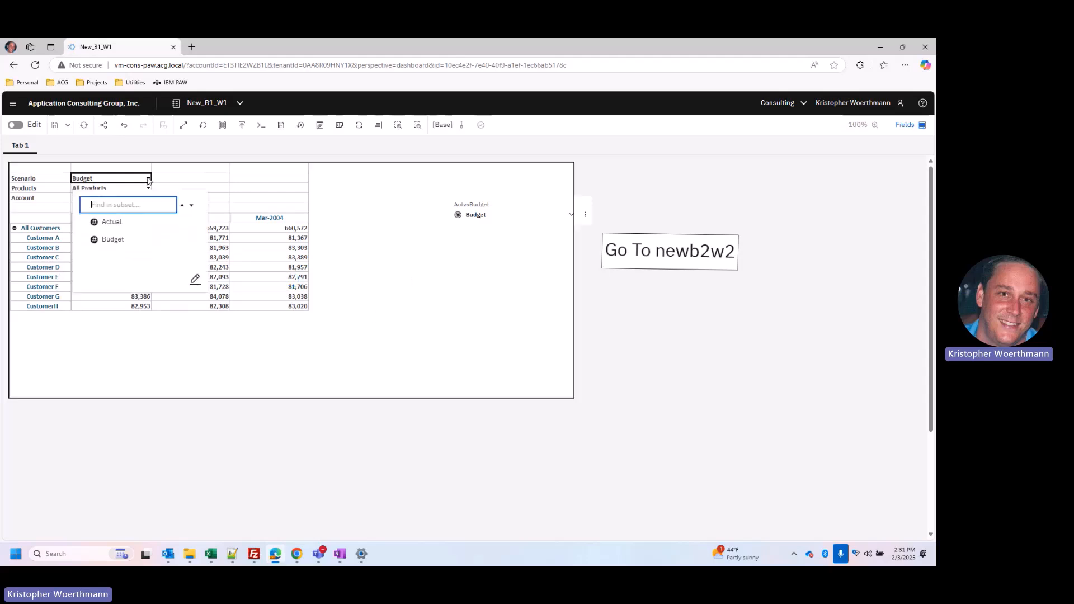
pyautogui.click(111, 221)
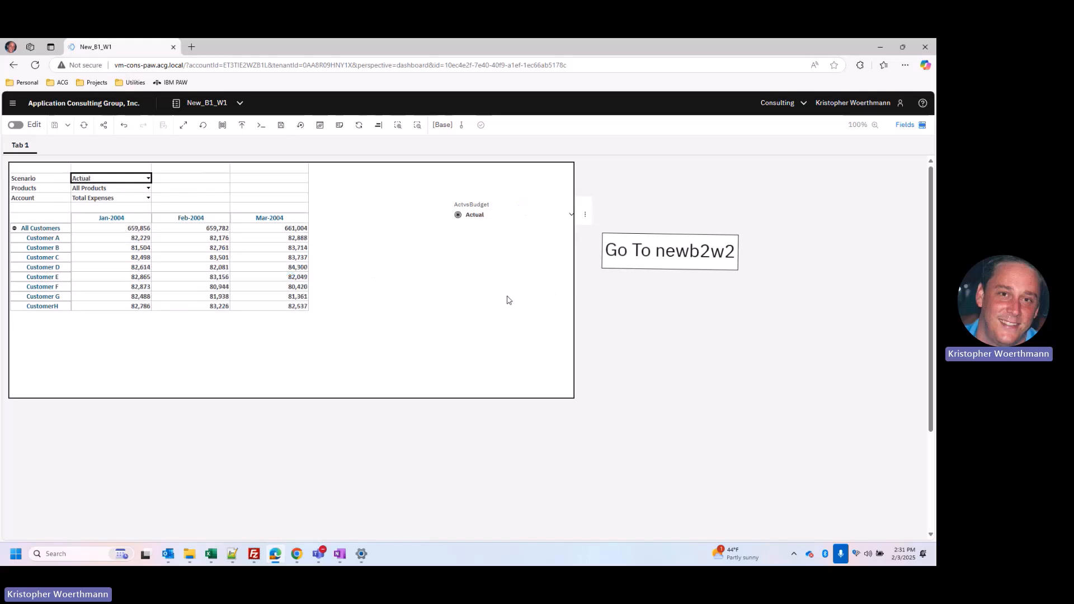
pyautogui.click(657, 260)
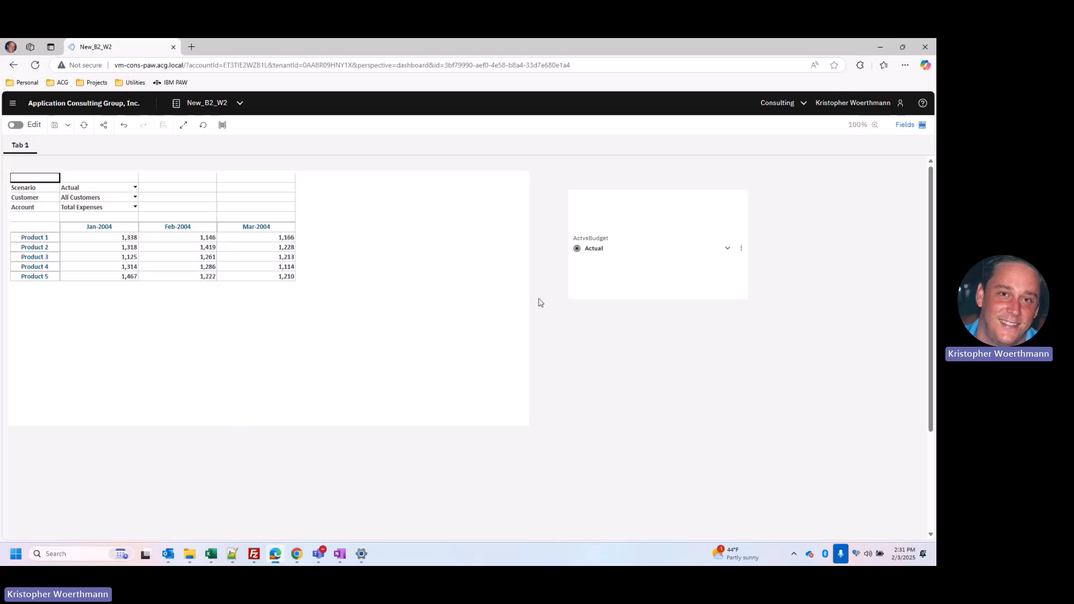
# In New_B2_W2's edit mode, move the ActvsBudget selector onto the websheet's blank area beside the table and shrink it.
pyautogui.click(16, 126)
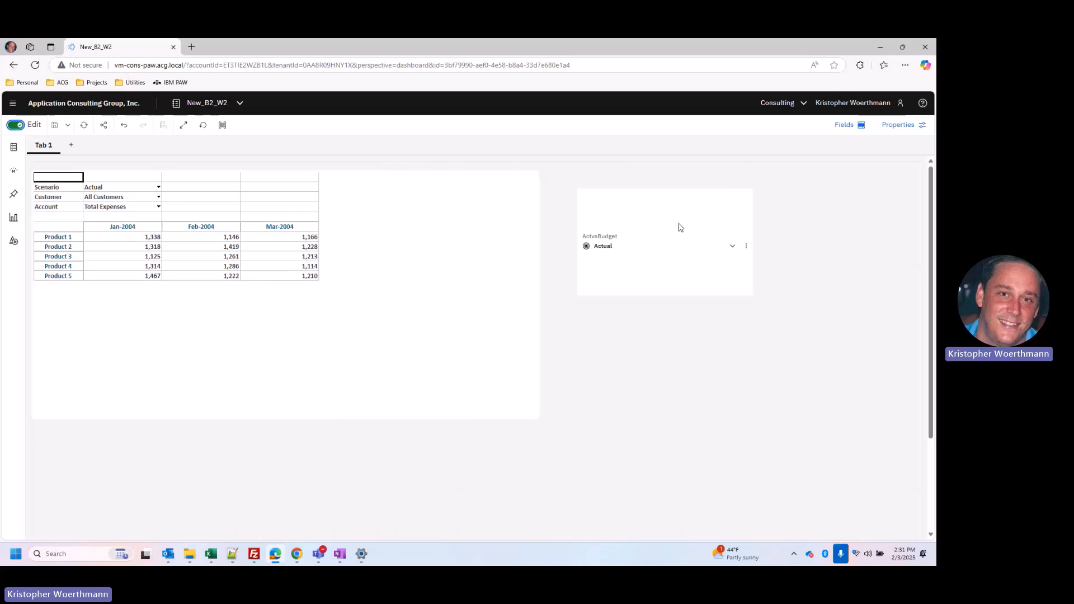
pyautogui.click(680, 227)
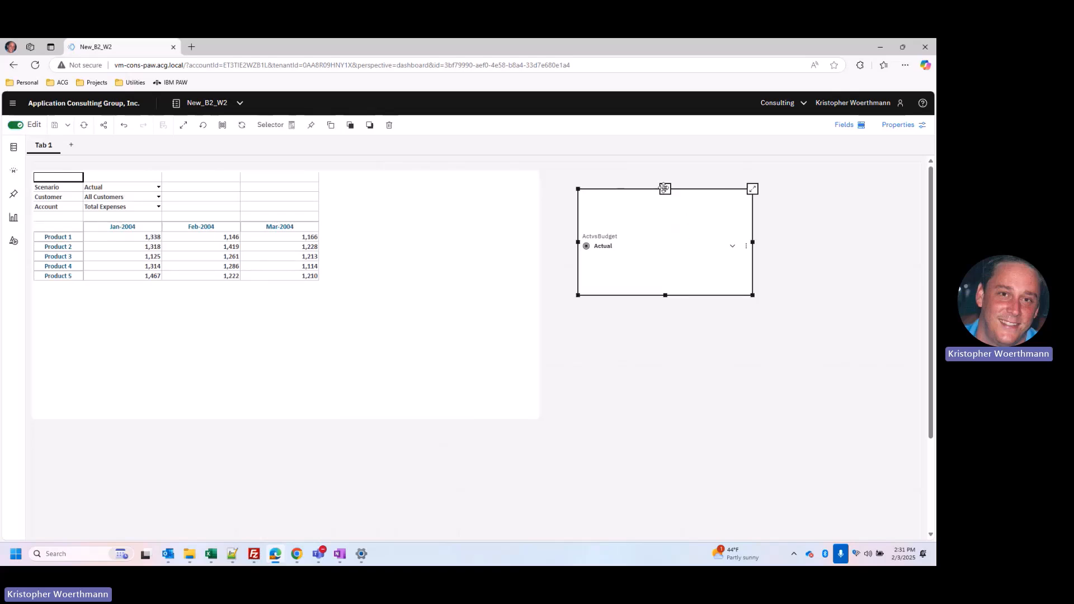
pyautogui.moveTo(664, 188); pyautogui.dragTo(427, 226)
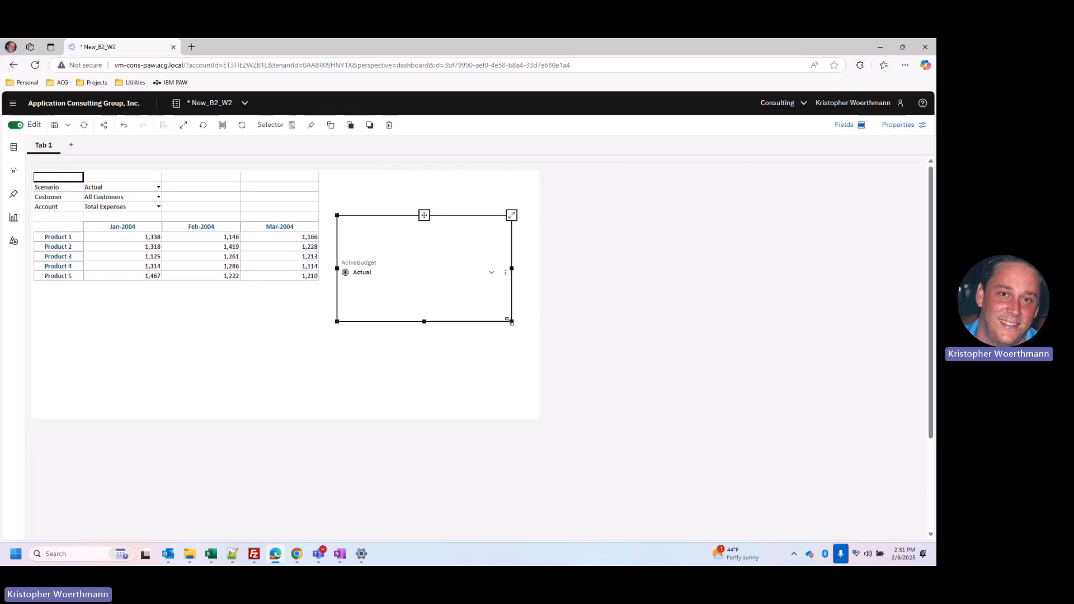
pyautogui.moveTo(511, 321); pyautogui.dragTo(431, 277)
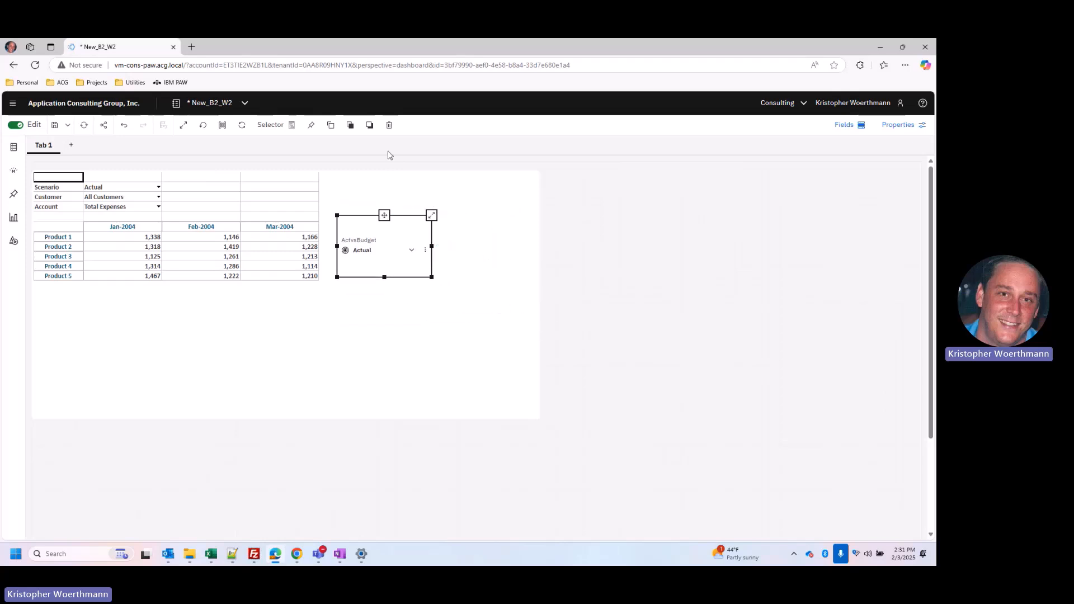
# Send the ActvsBudget selector behind the websheet and leave edit mode.
pyautogui.click(369, 125)
pyautogui.click(703, 351)
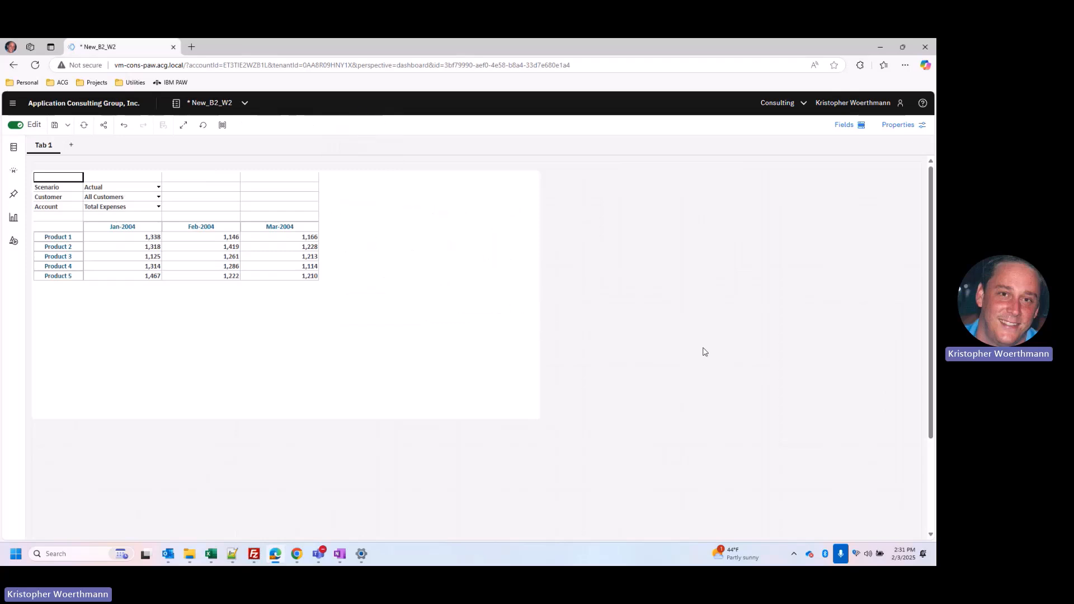
pyautogui.click(16, 124)
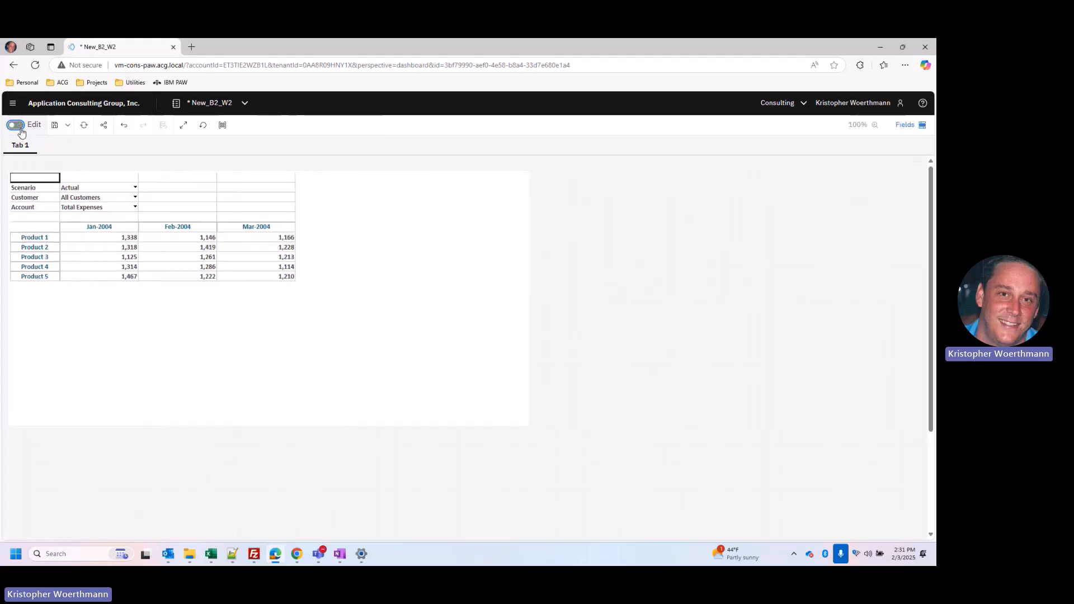
# Save the New_B2_W2 book with its hidden selector and close it to return to New_B1_W1.
pyautogui.click(54, 125)
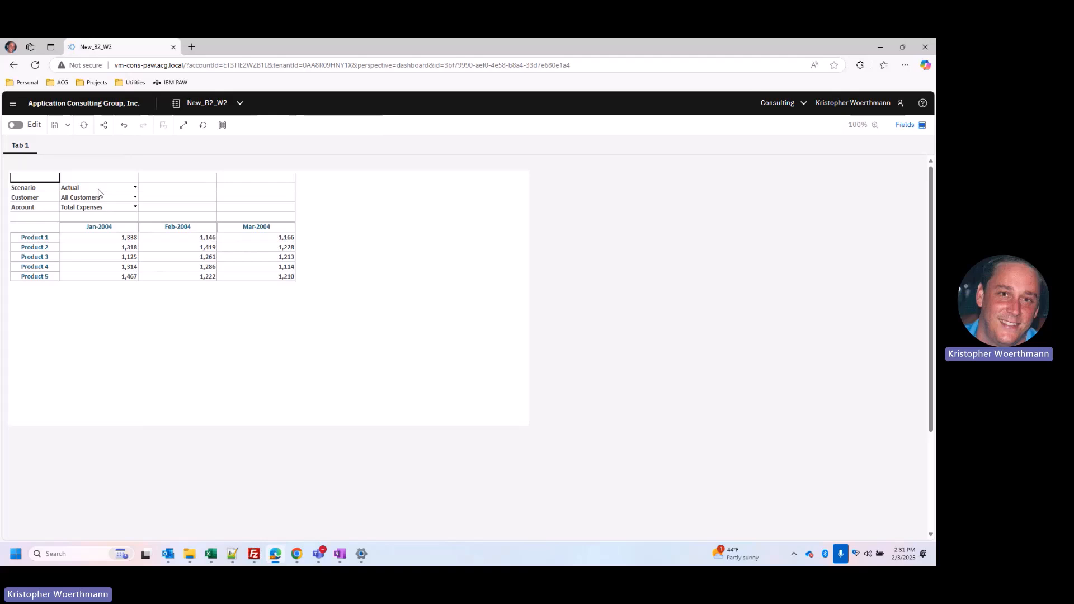
pyautogui.click(240, 103)
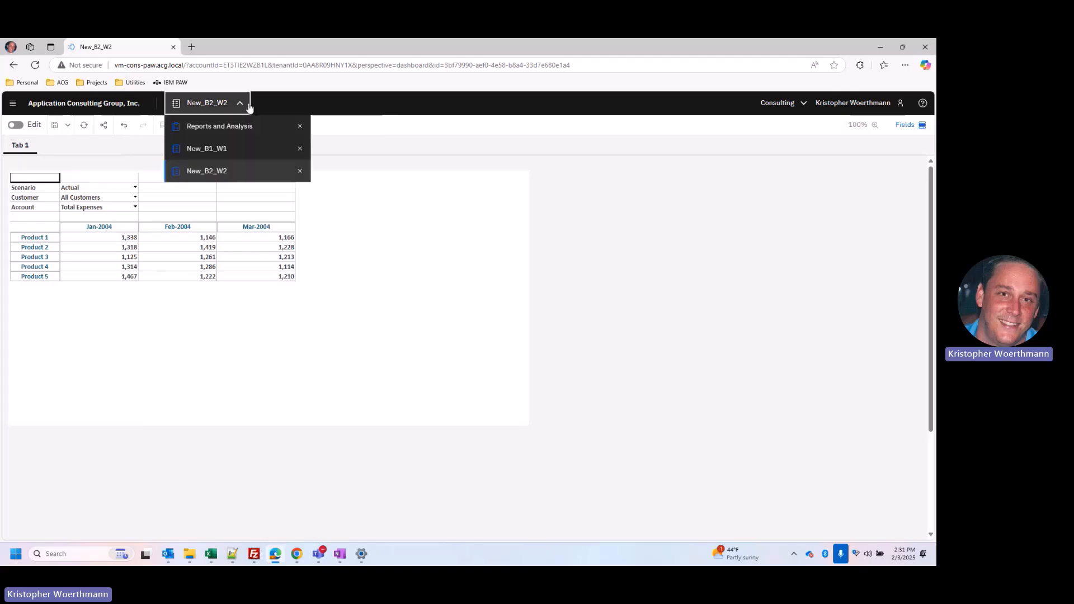
pyautogui.click(300, 172)
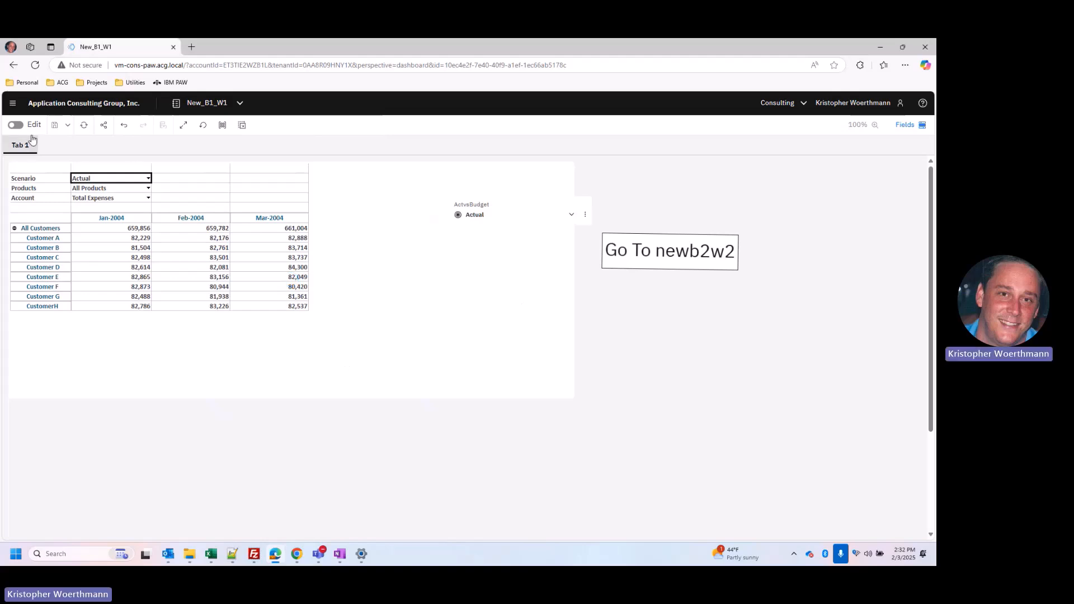
# In New_B1_W1's edit mode, move the ActvsBudget selector fully onto the websheet's blank area beside the table and send it behind the websheet.
pyautogui.click(15, 125)
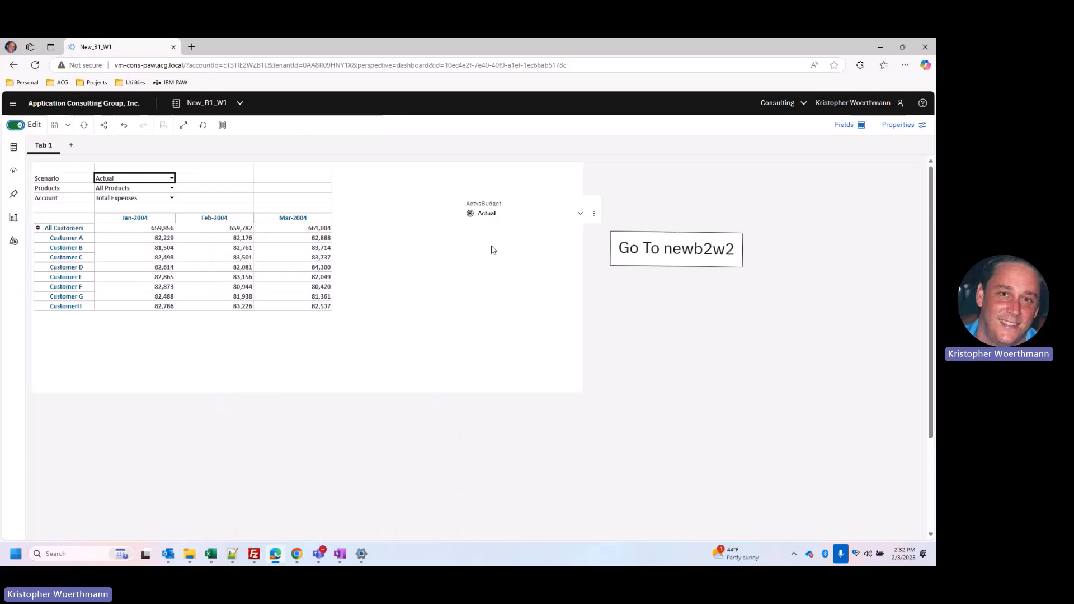
pyautogui.click(532, 213)
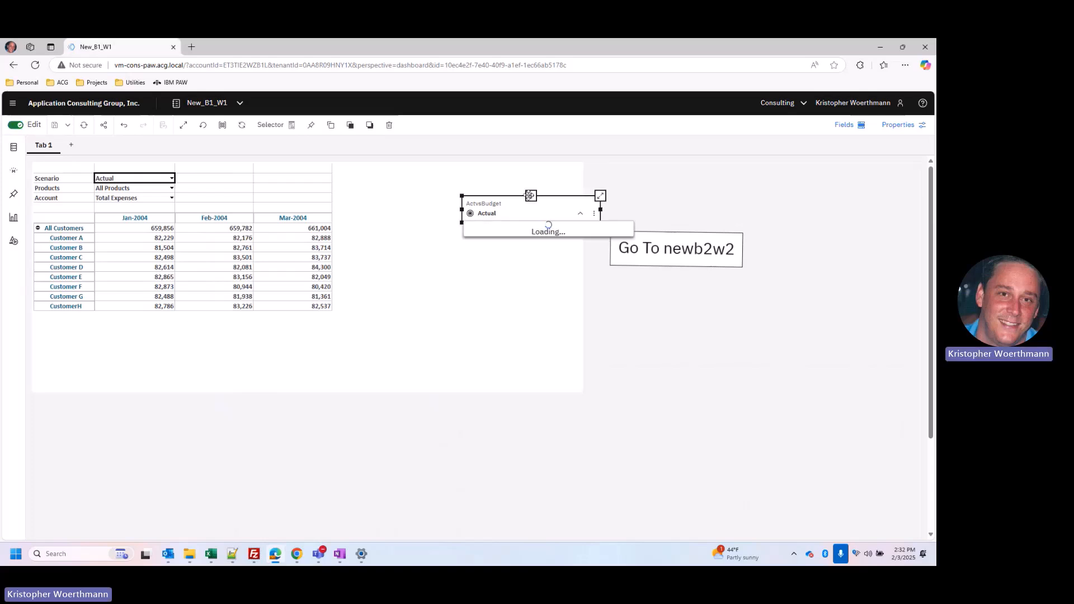
pyautogui.moveTo(529, 195); pyautogui.dragTo(439, 189)
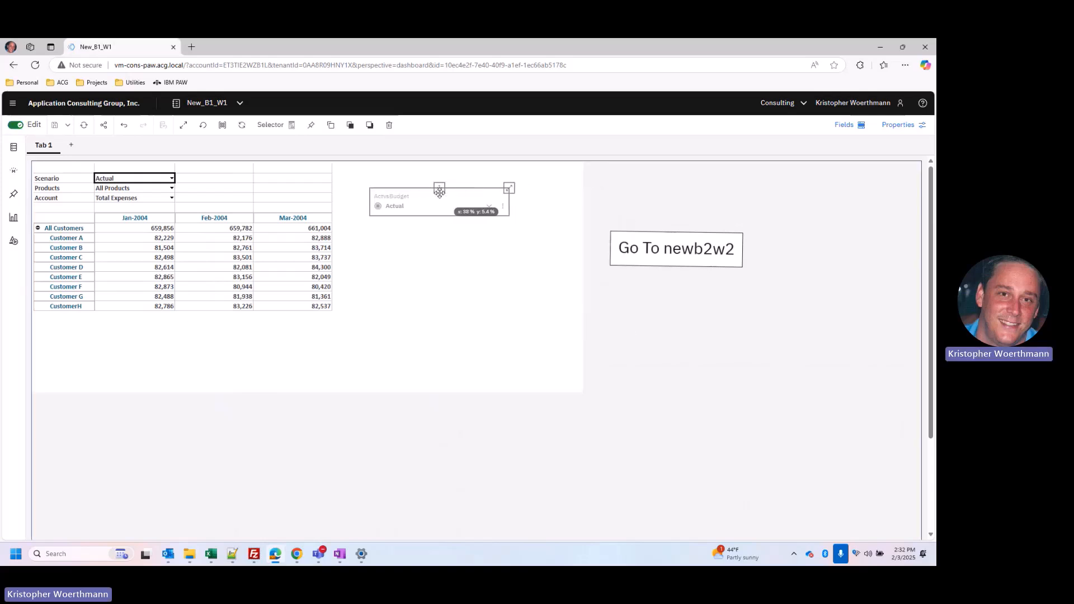
pyautogui.click(370, 125)
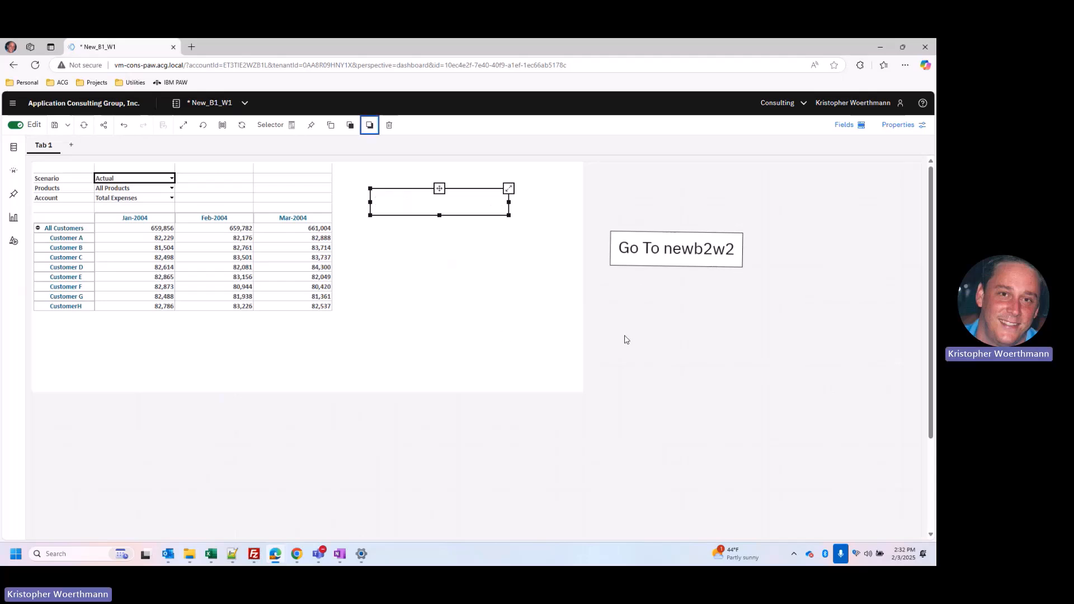
pyautogui.click(618, 425)
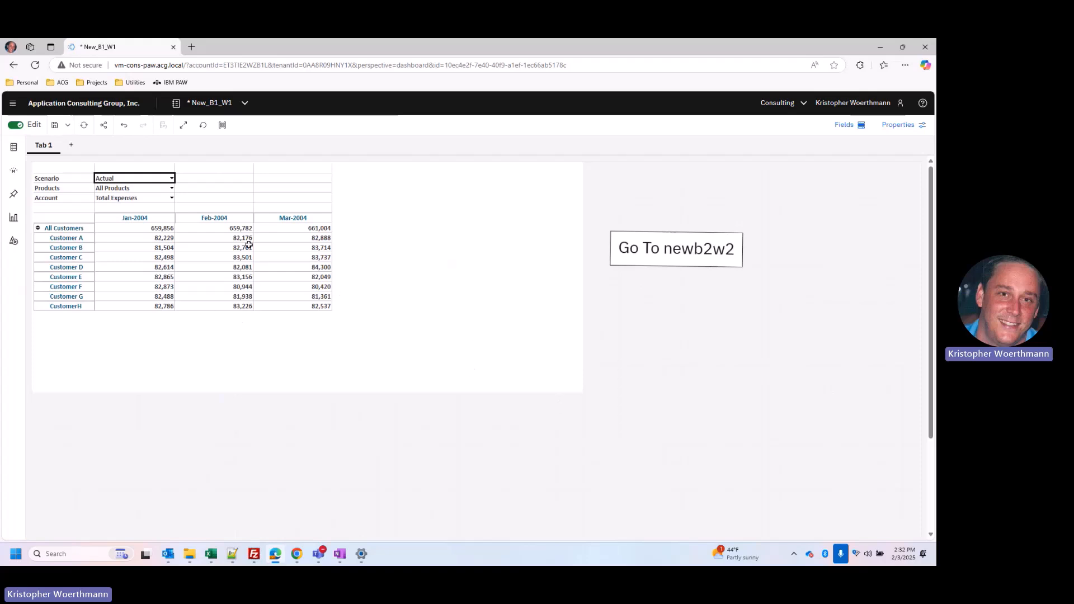
# Save New_B1_W1, leave edit mode, and test context passing by following the Go To newb2w2 button with Scenario set to Budget.
pyautogui.click(54, 125)
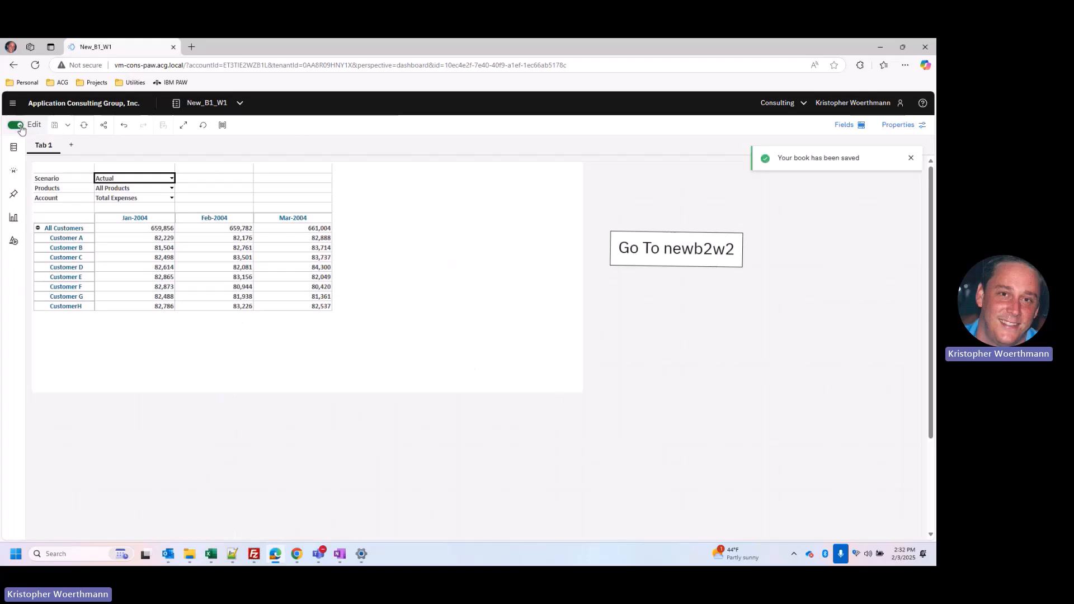
pyautogui.click(17, 125)
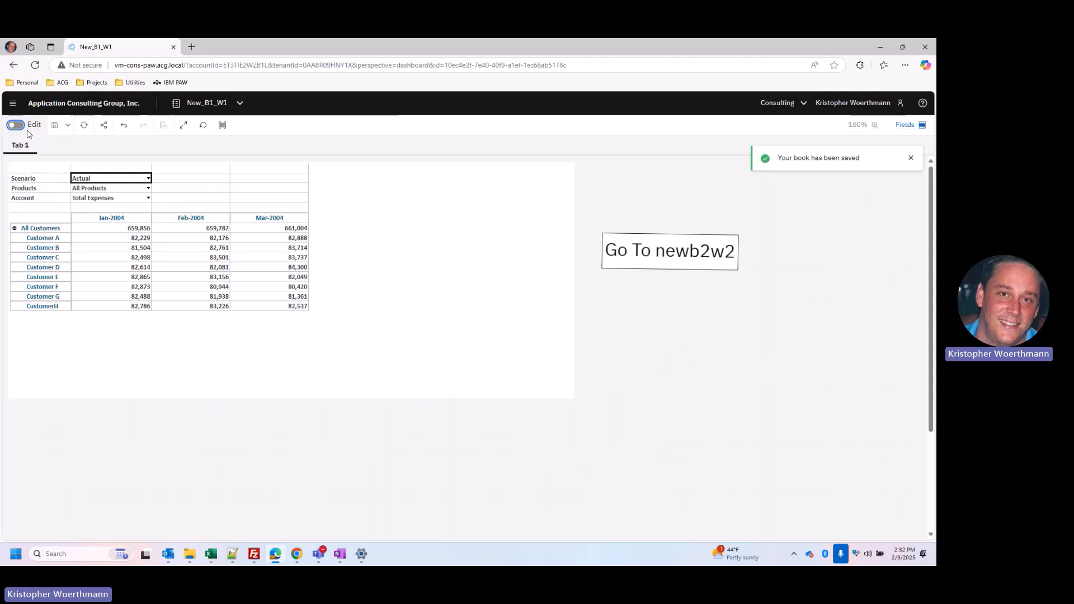
pyautogui.click(149, 180)
pyautogui.click(119, 246)
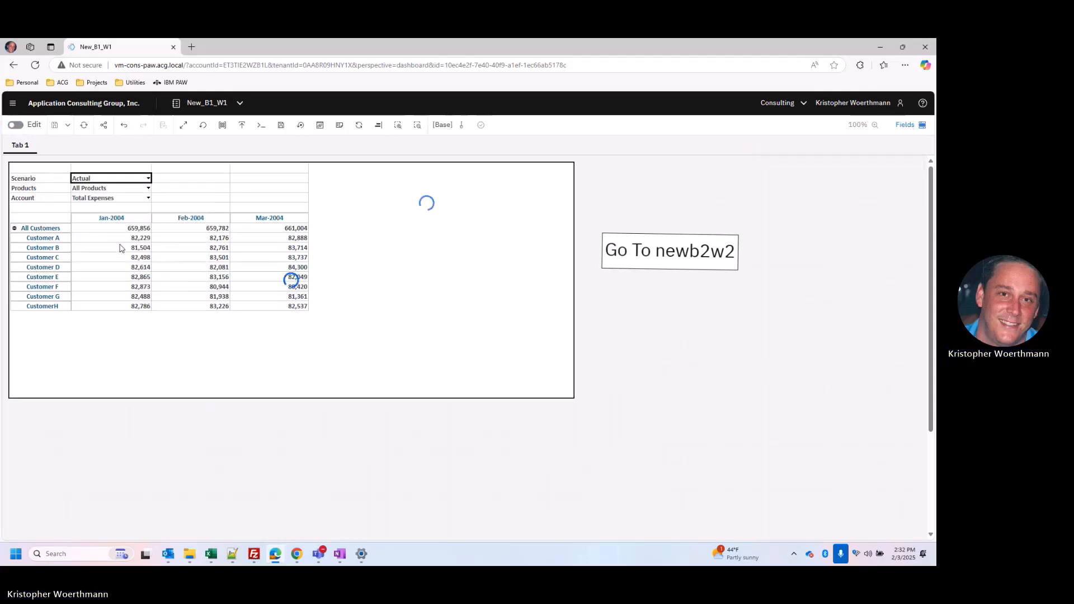
pyautogui.click(660, 256)
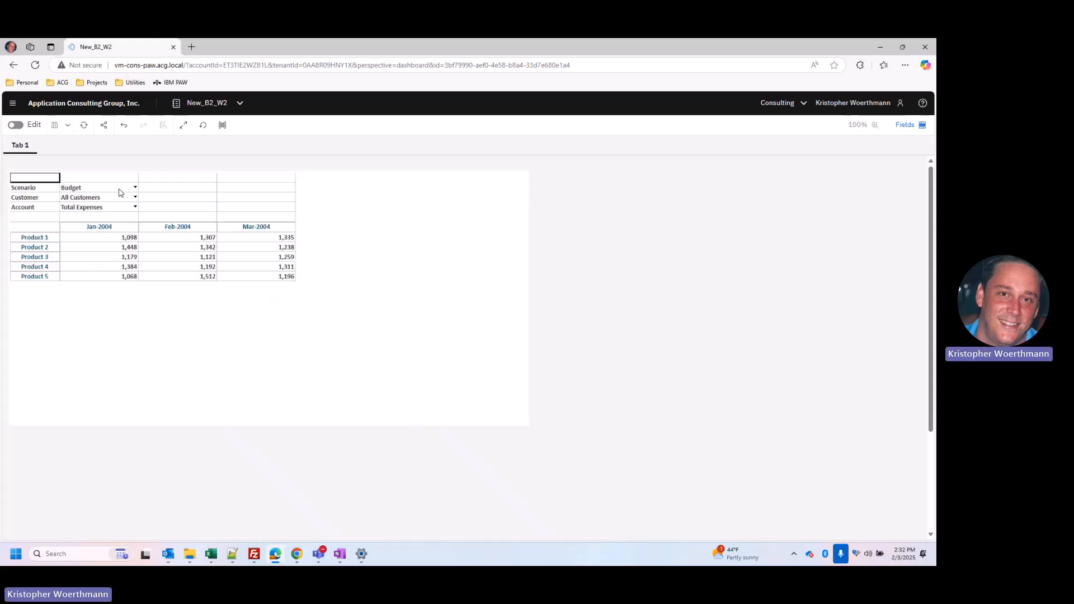
# Close New_B2_W2 and retest the Go To newb2w2 button from New_B1_W1 with Scenario set to Actual.
pyautogui.click(239, 103)
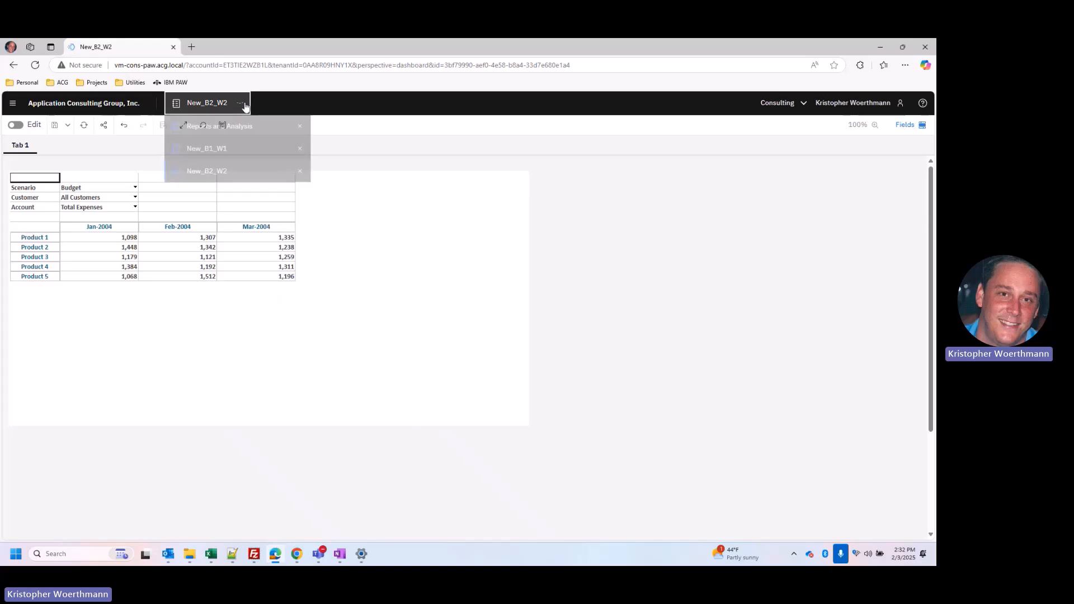
pyautogui.click(300, 172)
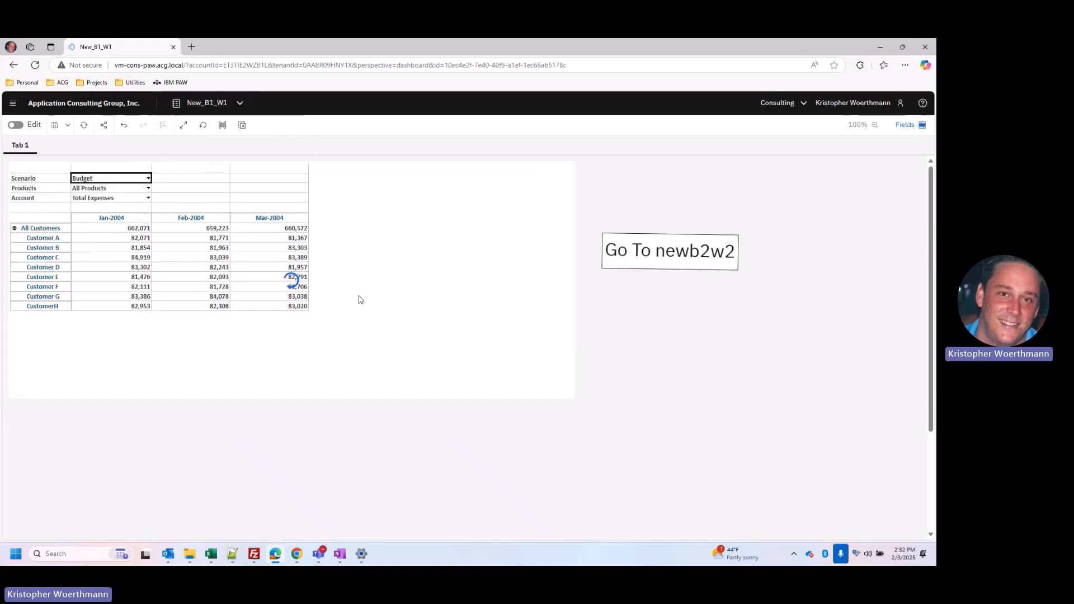
pyautogui.click(149, 179)
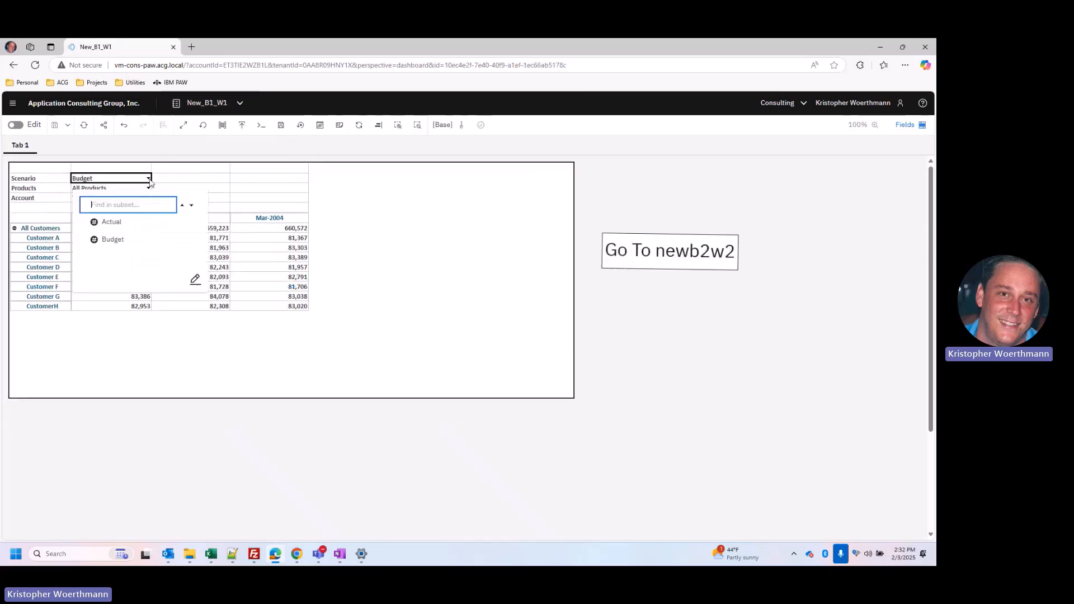
pyautogui.click(121, 225)
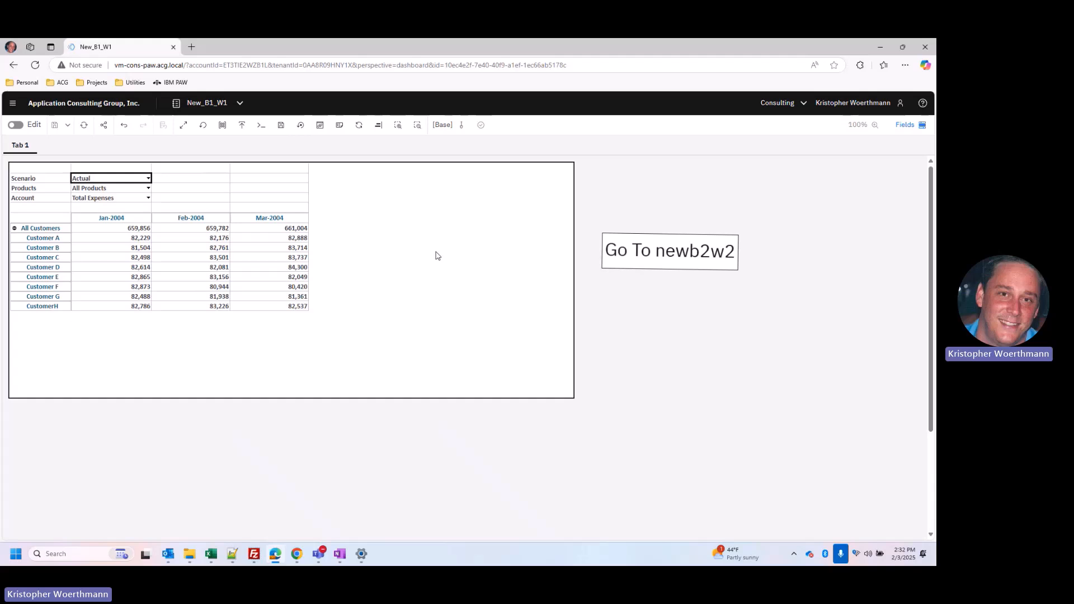
pyautogui.click(693, 261)
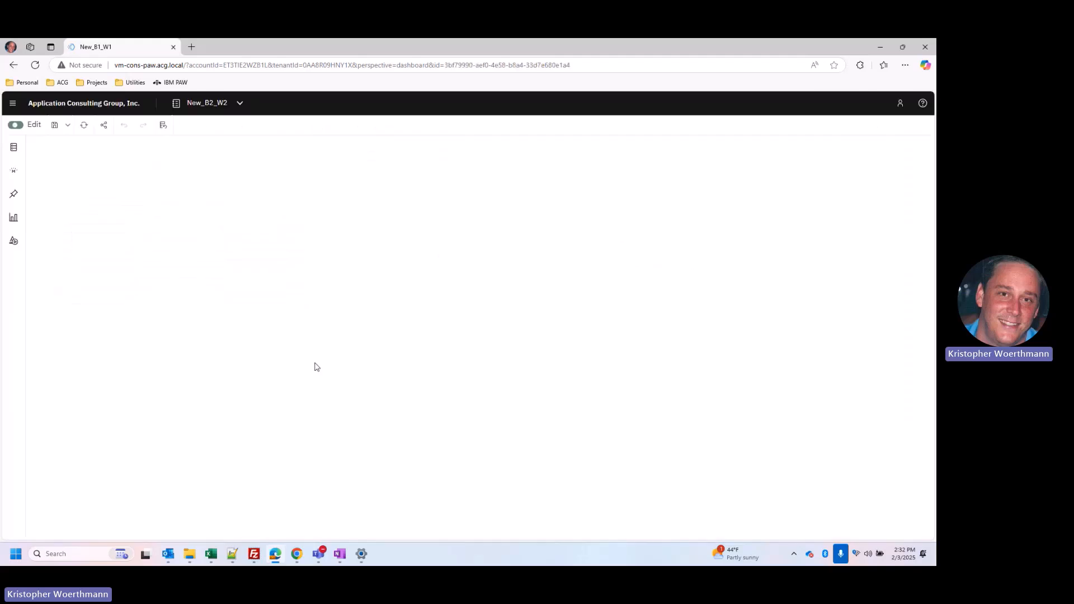